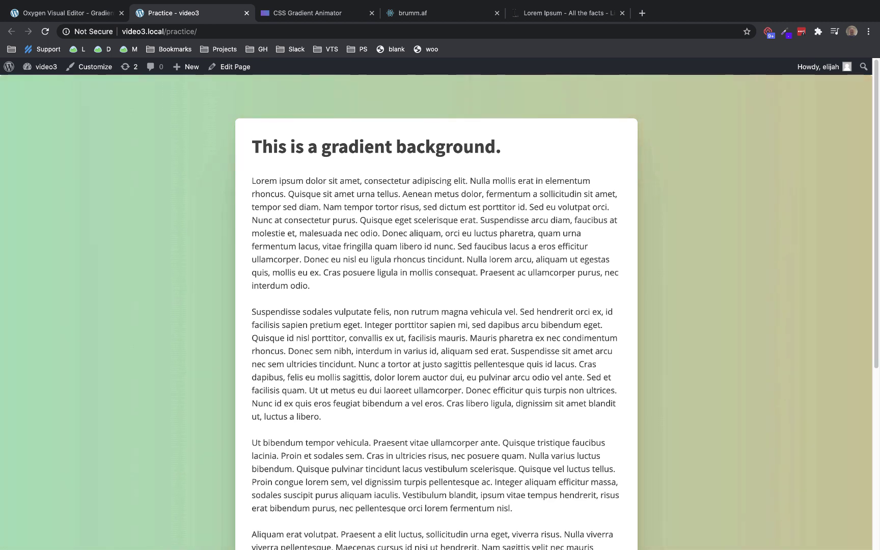
Add an empty Section element to the blank Oxygen page
left_click(98, 14)
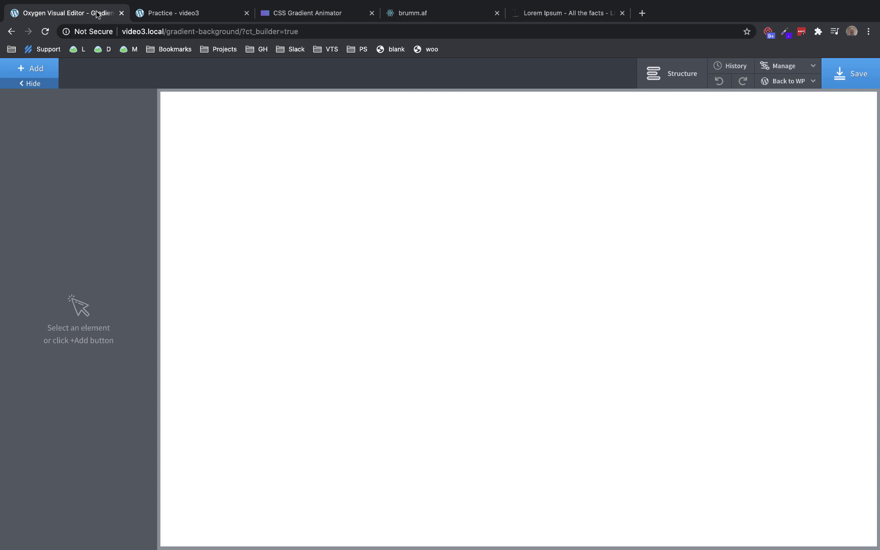
left_click(43, 71)
type("se")
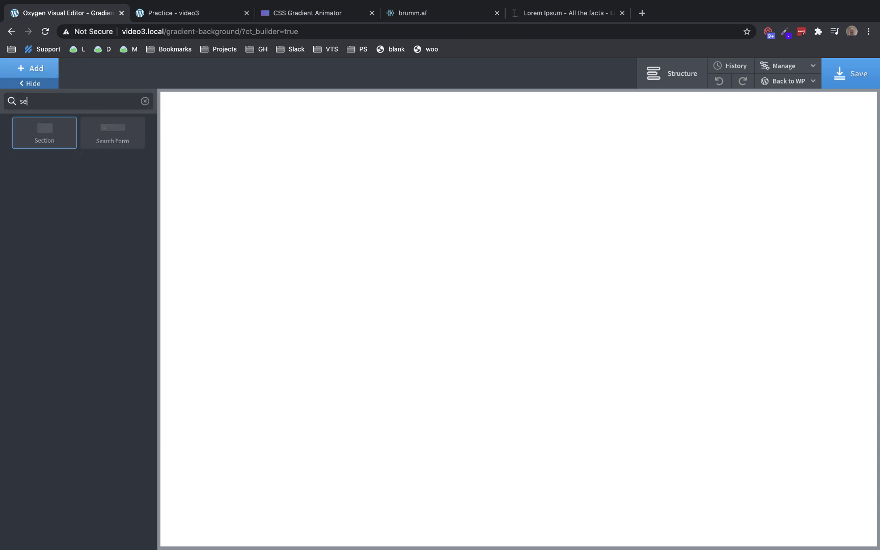
type("ction")
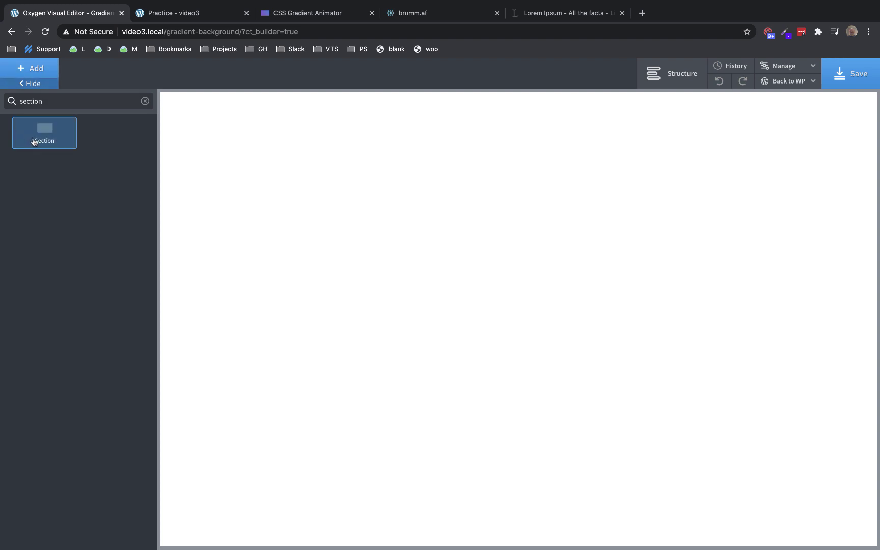
left_click(35, 142)
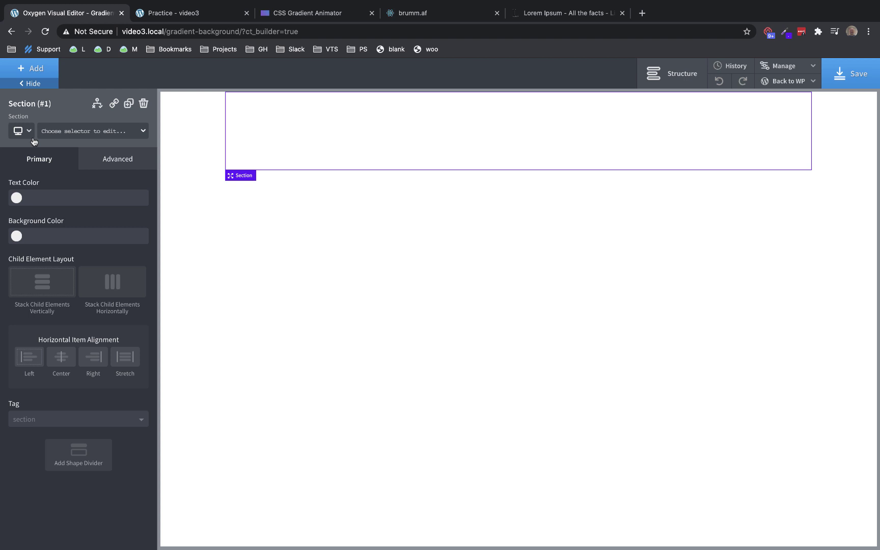
Give the section the class animated-gradient
left_click(76, 133)
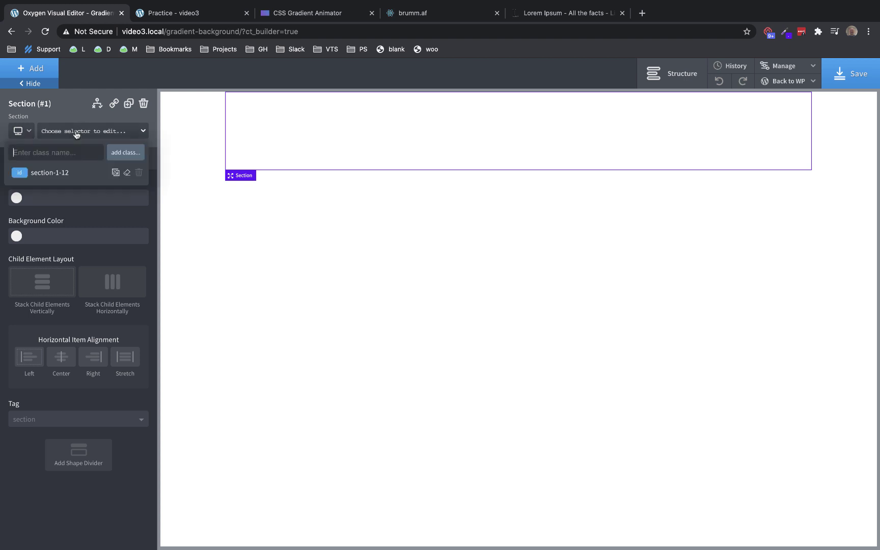
type("animated-gradient")
key("Return")
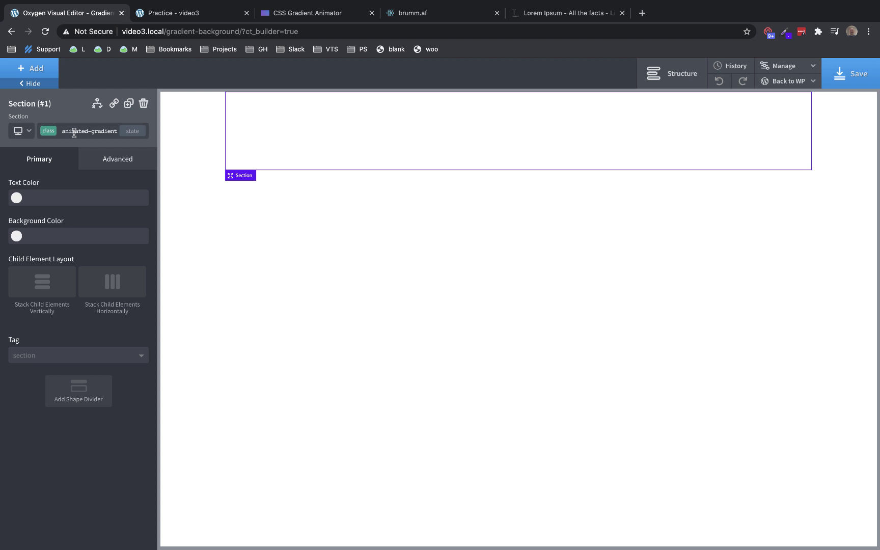
Add a Div inside the section with 100% width, 768 max-width and 32px padding on all sides
left_click(48, 72)
left_click(104, 174)
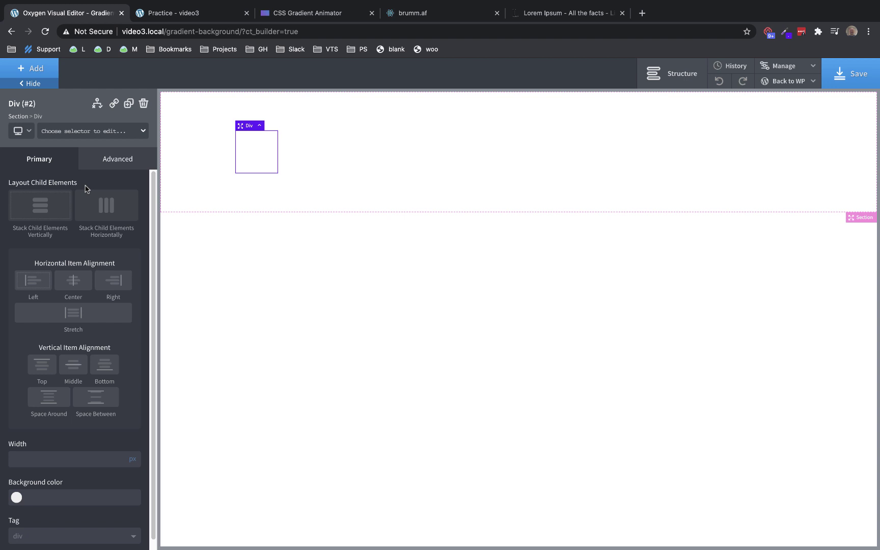
left_click(113, 166)
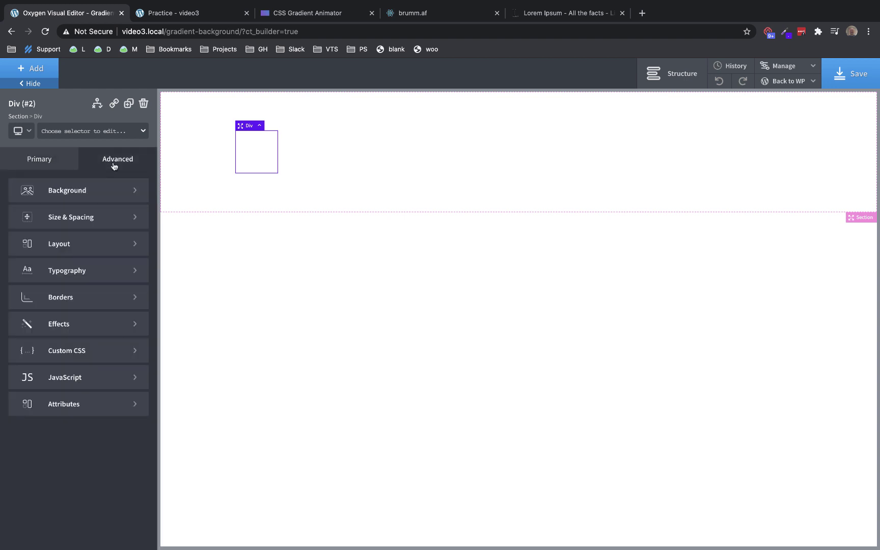
left_click(101, 214)
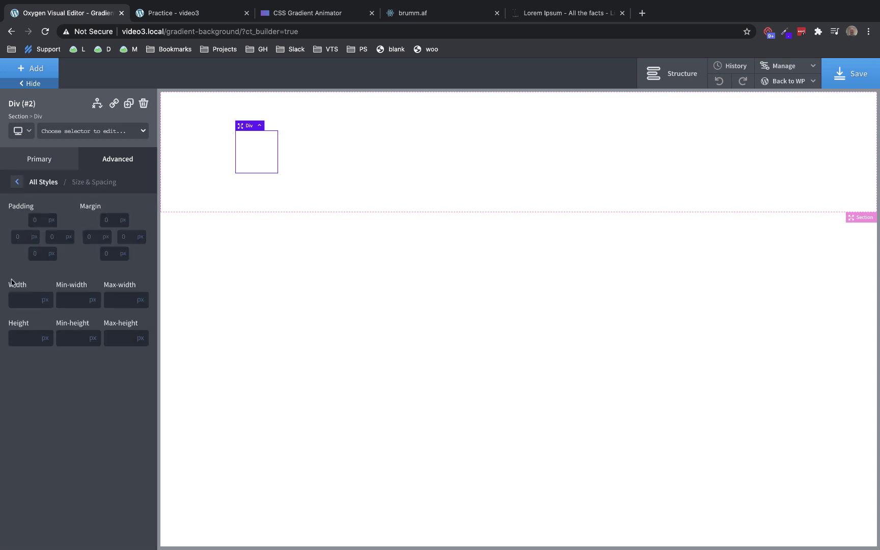
left_click(44, 299)
left_click(47, 309)
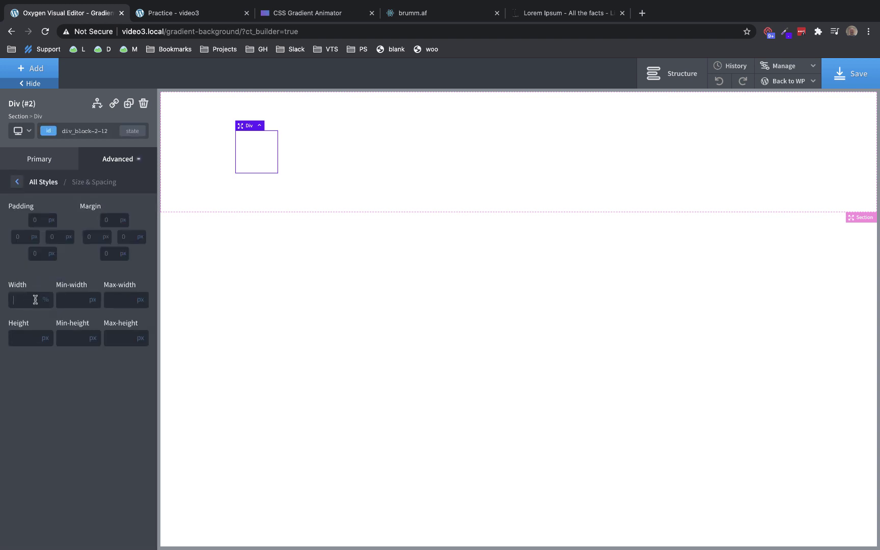
type("100")
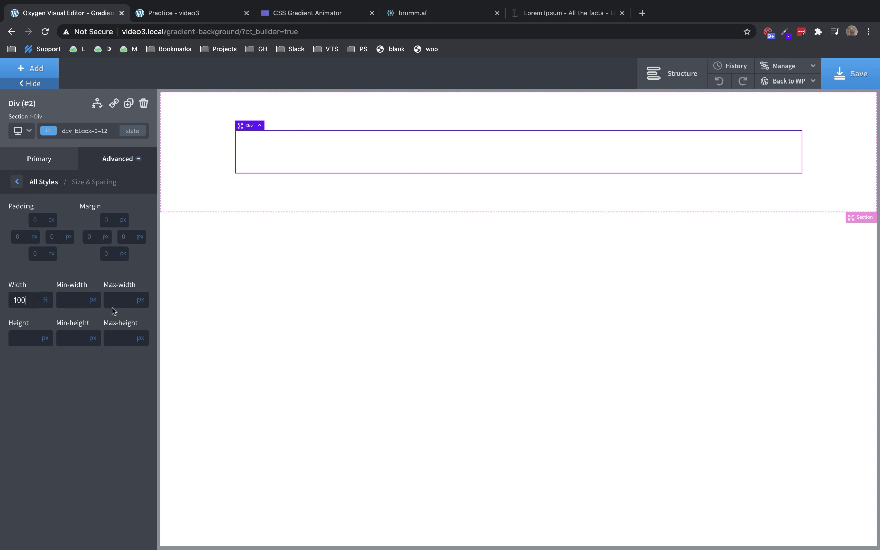
left_click(124, 303)
type("768")
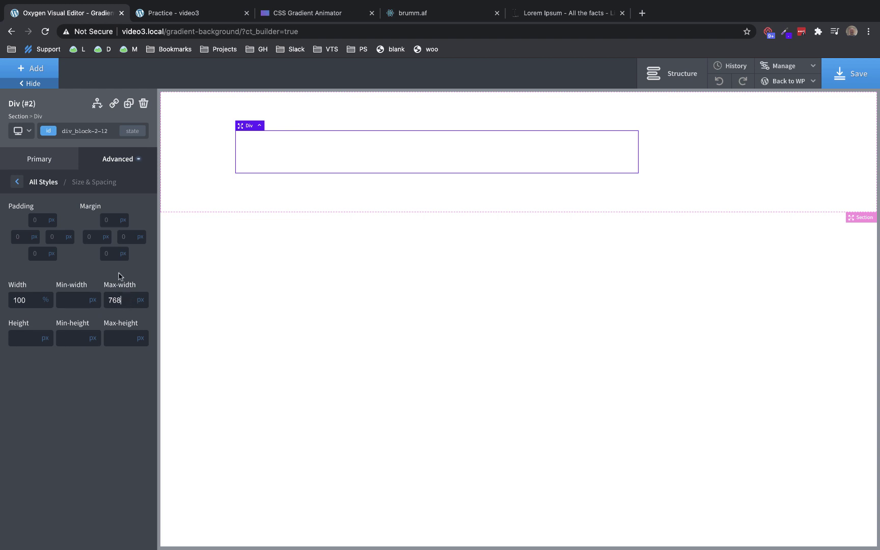
left_click(40, 219)
type("32")
left_click(46, 267)
Set the div's background colour to white (#ffffff)
left_click(108, 162)
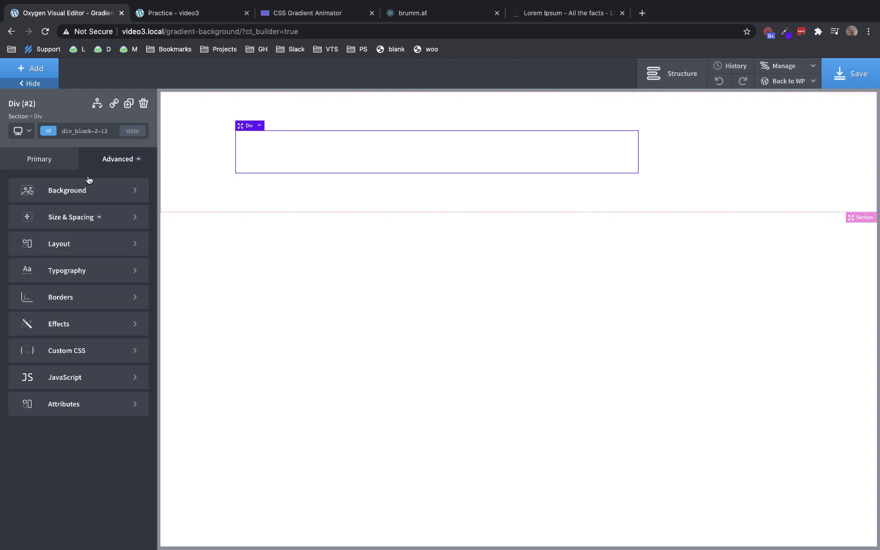
left_click(88, 184)
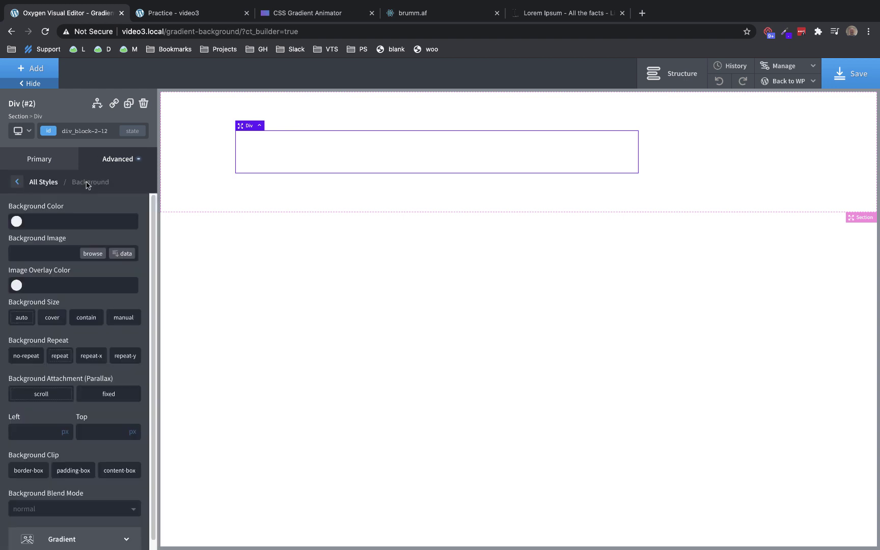
left_click(15, 224)
left_click_drag(31, 249, 11, 230)
left_click(113, 198)
Give the div an 8px border radius
left_click(123, 162)
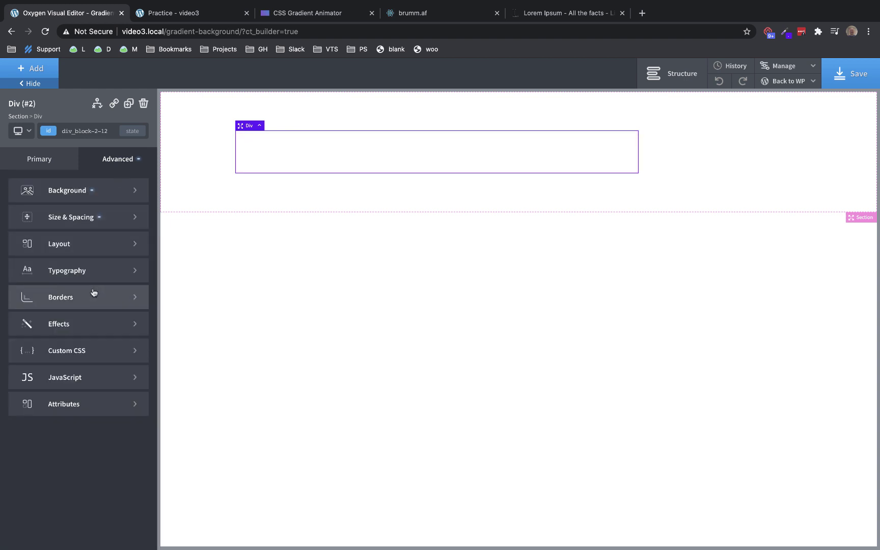
left_click(93, 295)
left_click(18, 365)
type("8")
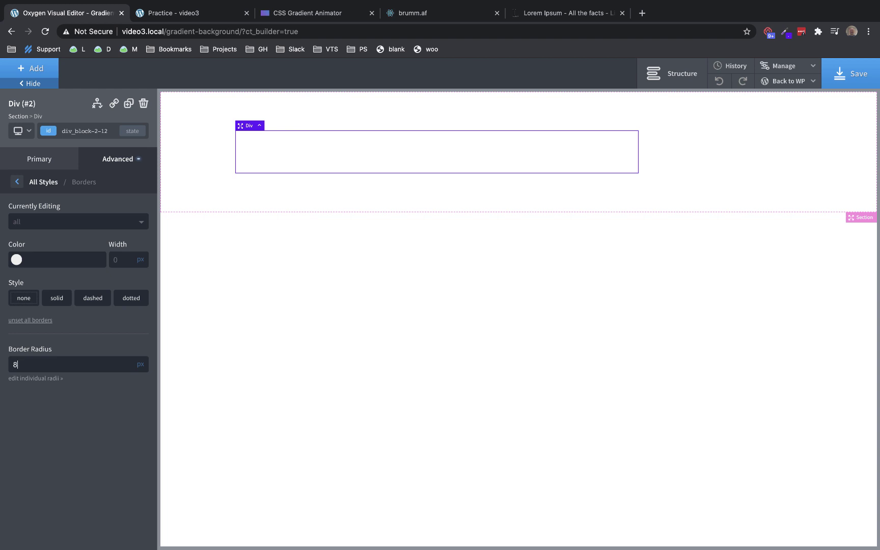
double_click(59, 365)
Copy the six-layer box-shadow CSS from the brumm.af shadow generator
left_click(434, 15)
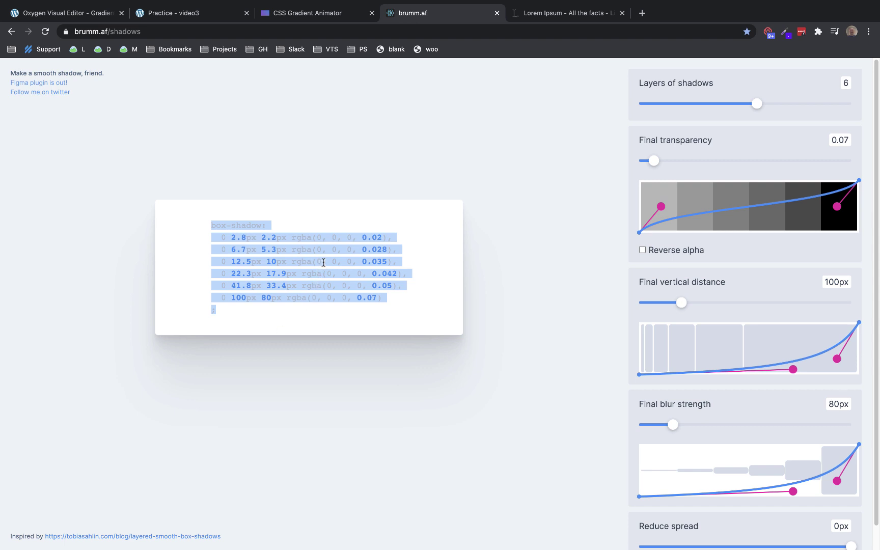
left_click(448, 250)
left_click(338, 262)
key("ctrl+c")
right_click(331, 266)
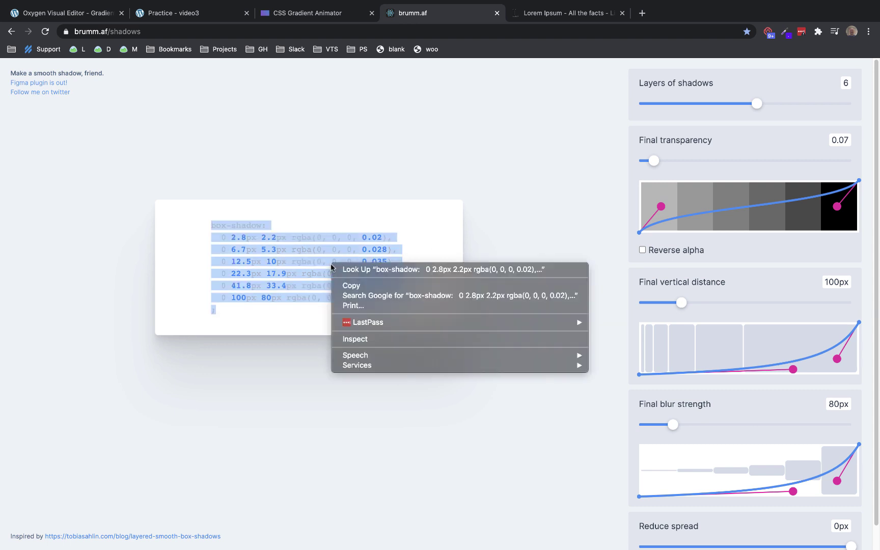
left_click(362, 286)
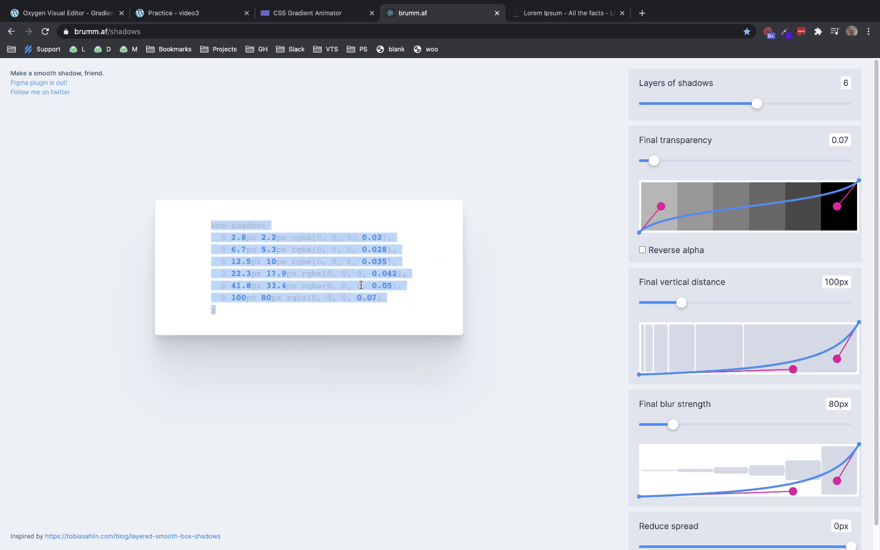
left_click(81, 16)
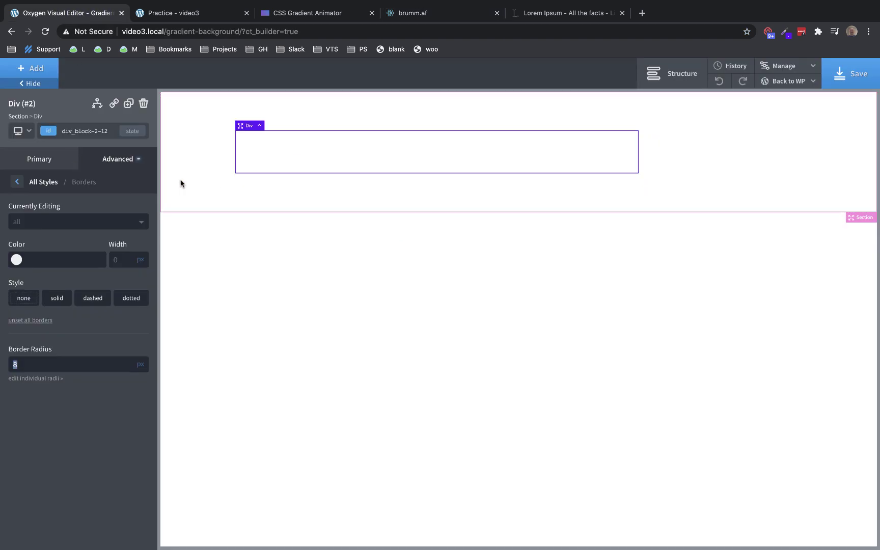
Paste the copied six-layer box-shadow code into the div's Custom CSS
left_click(123, 164)
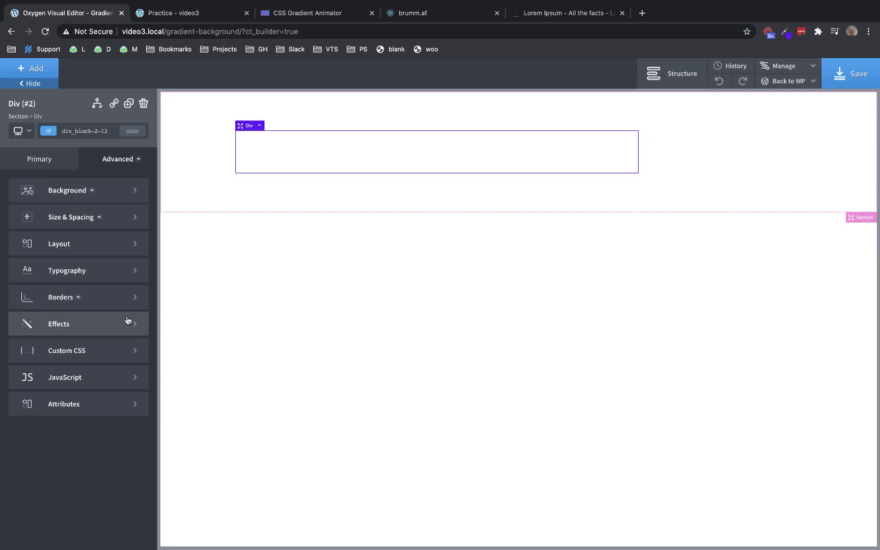
left_click(116, 345)
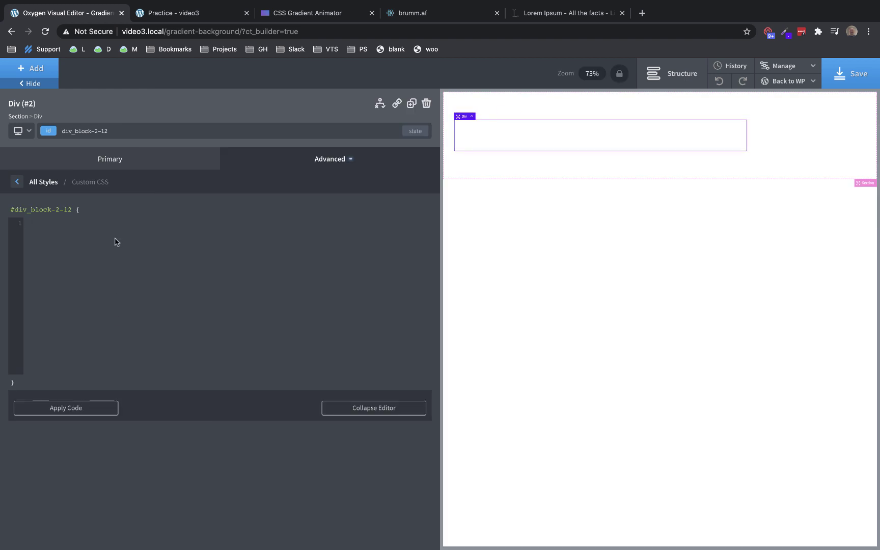
key("ctrl+v")
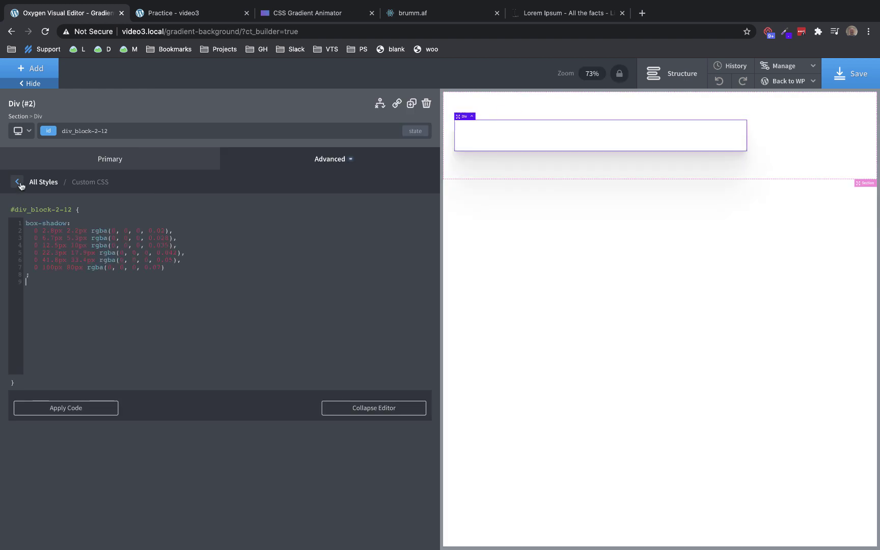
left_click(19, 183)
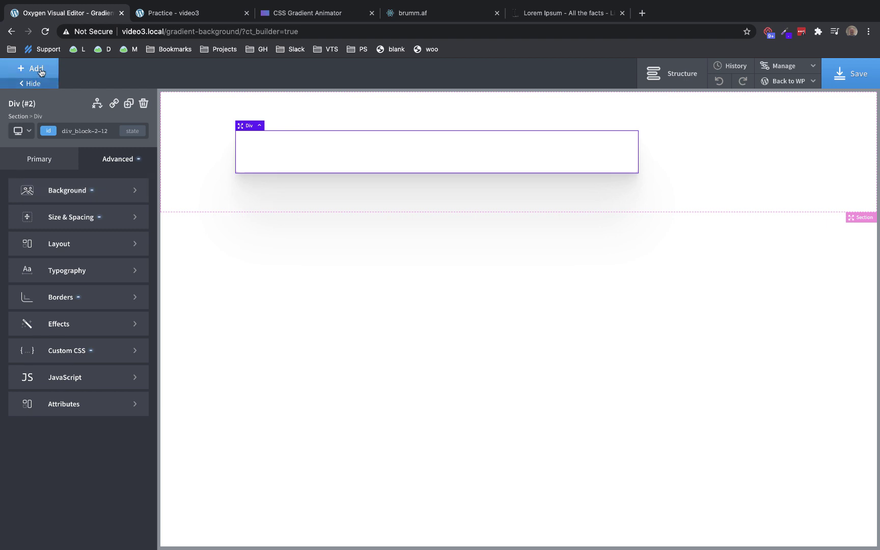
Add a Heading in the div reading 'This is a gradient background that's animated.'
left_click(41, 70)
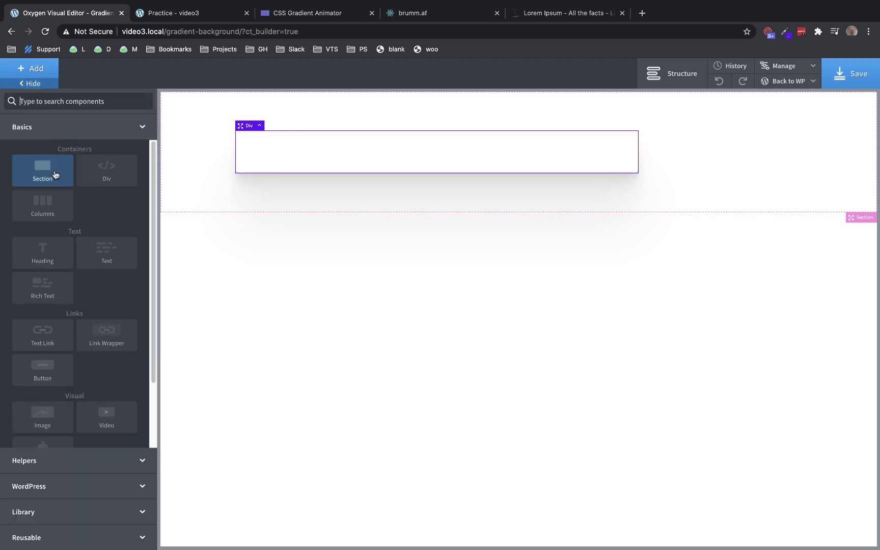
left_click(43, 255)
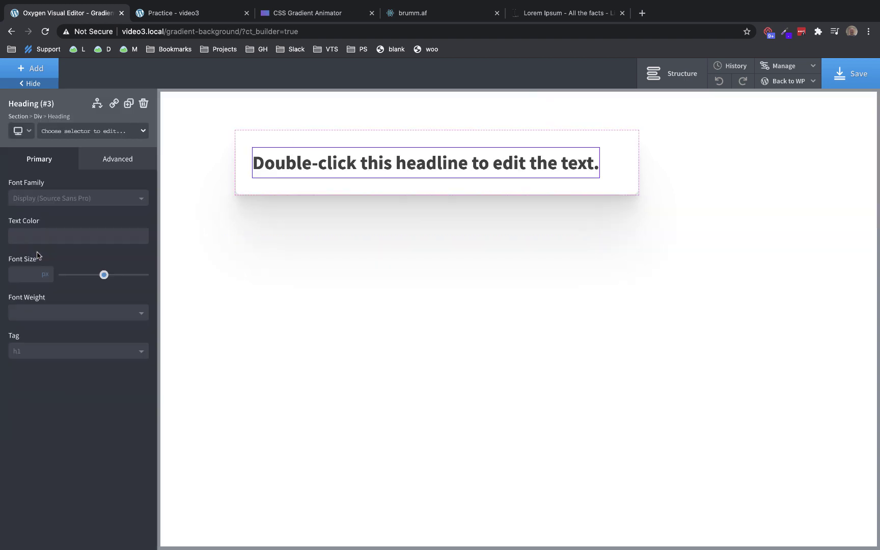
double_click(362, 162)
type("This is a")
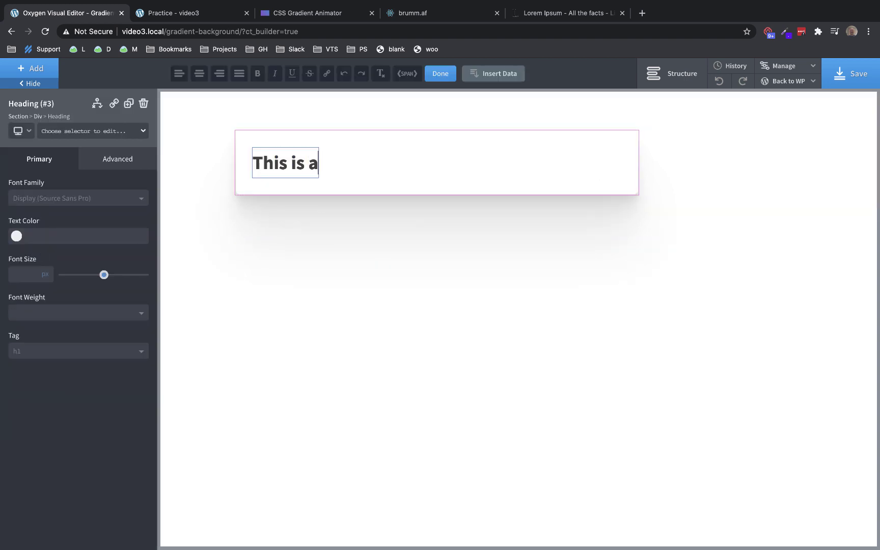
type(" gradient background ")
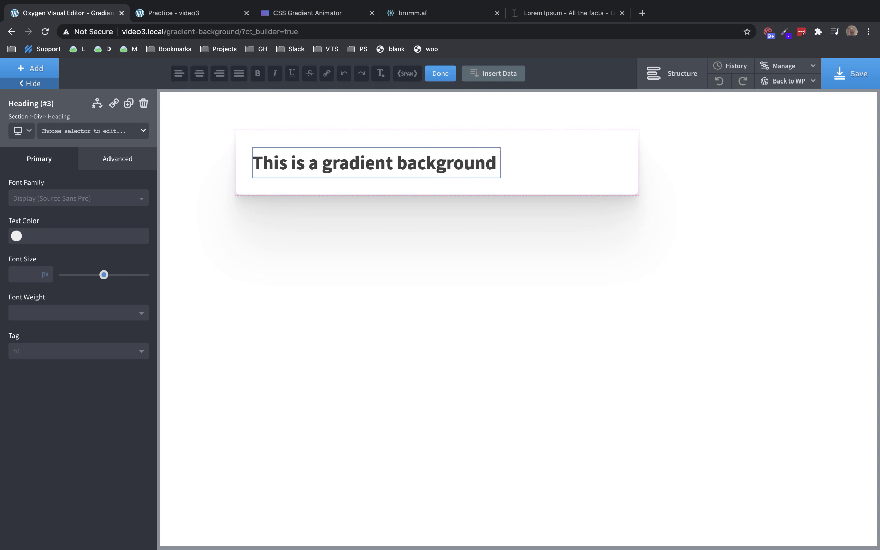
type("that's animated.")
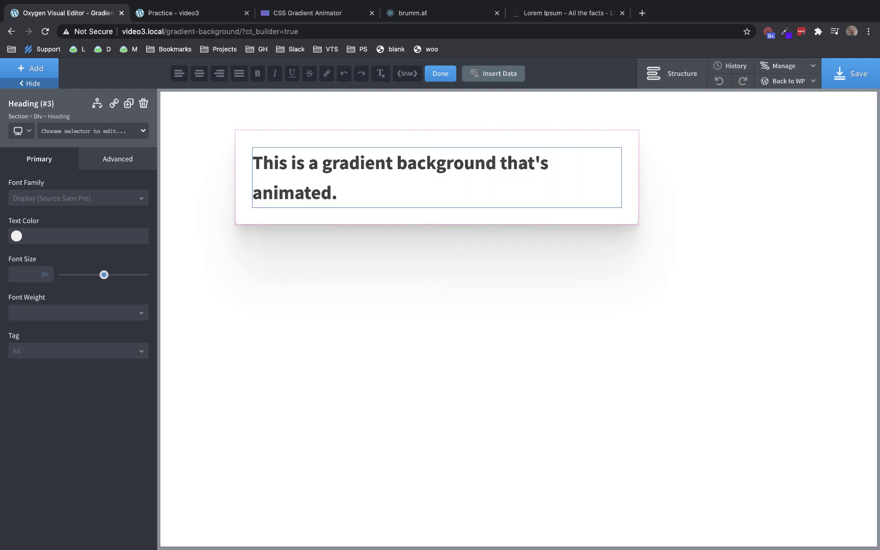
Give the heading 1.2 line height and 32px bottom margin, then add a Text block below
left_click(124, 164)
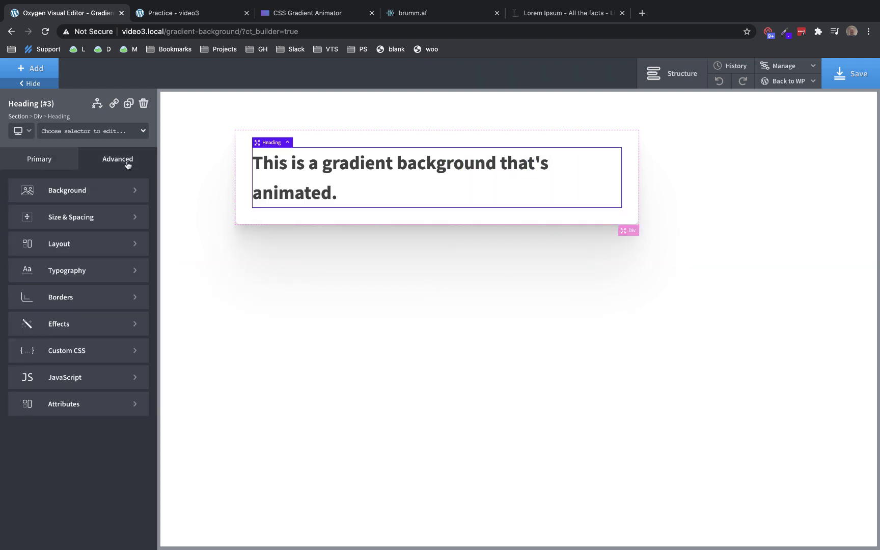
left_click(94, 266)
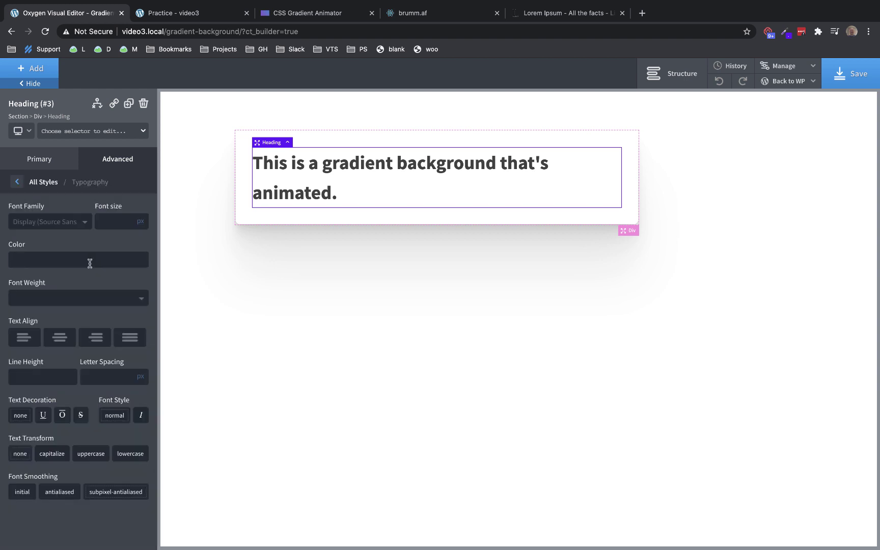
left_click(33, 376)
type("1.2")
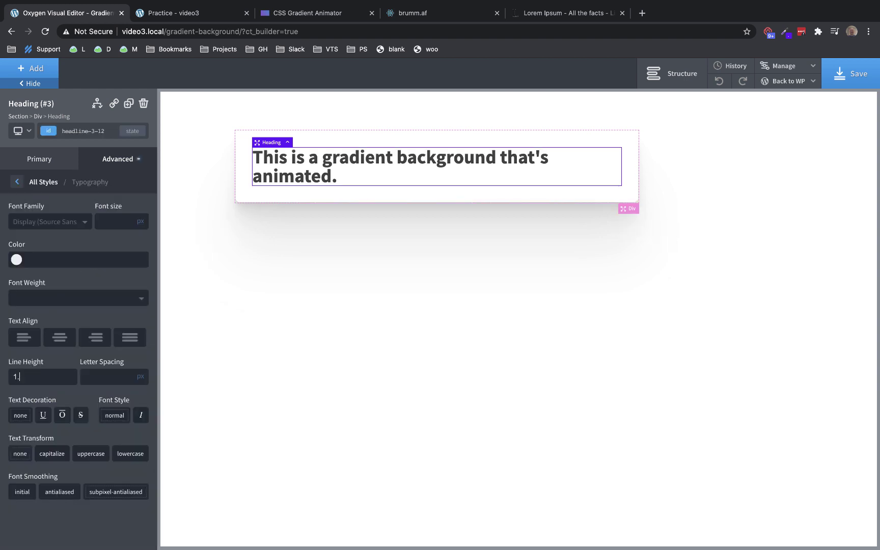
left_click(125, 164)
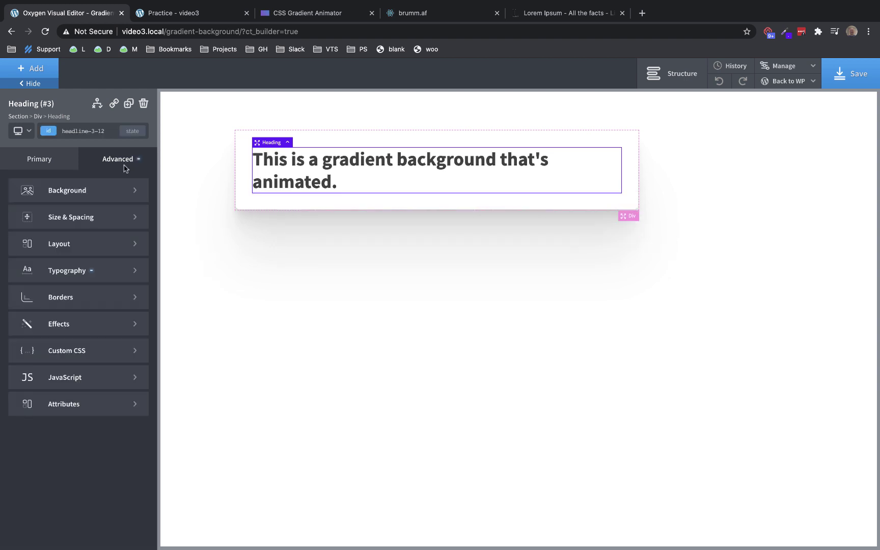
left_click(109, 213)
left_click(108, 253)
type("32")
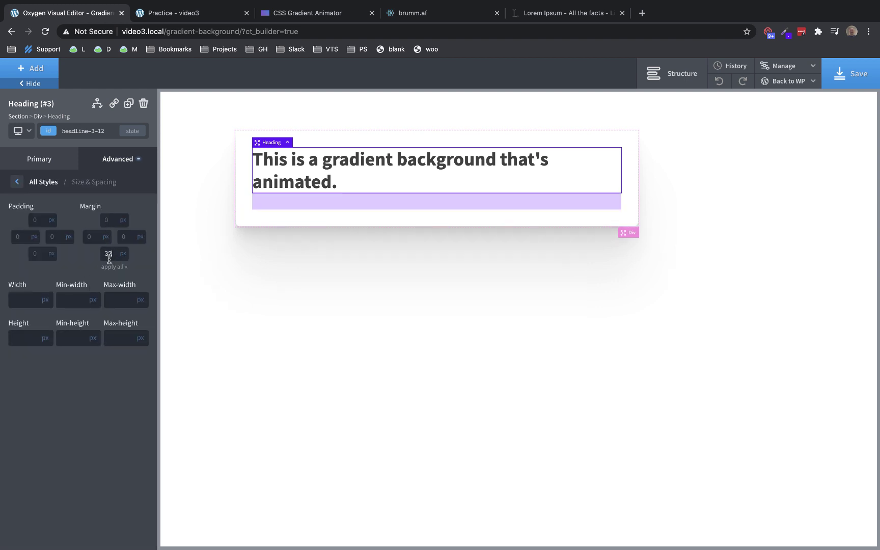
left_click(45, 76)
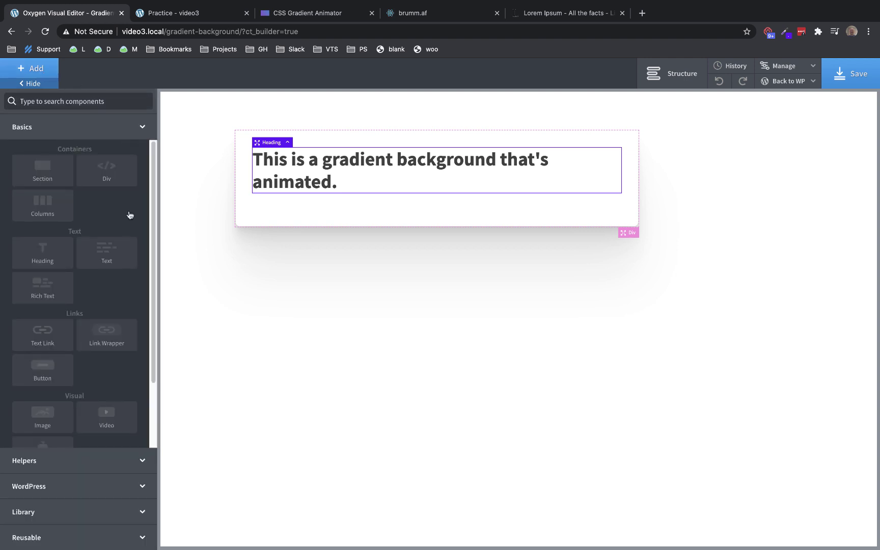
left_click(115, 254)
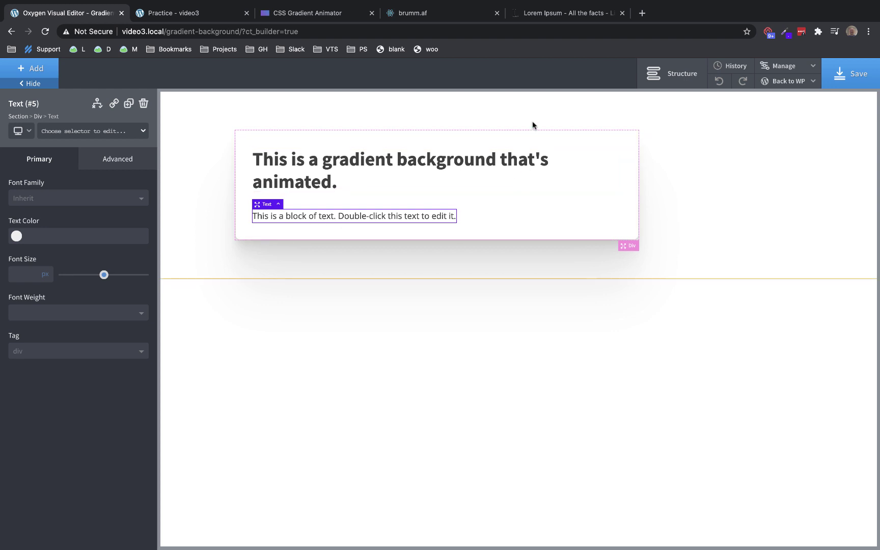
Select the five generated lorem ipsum paragraphs on Lipsum.com
left_click(532, 15)
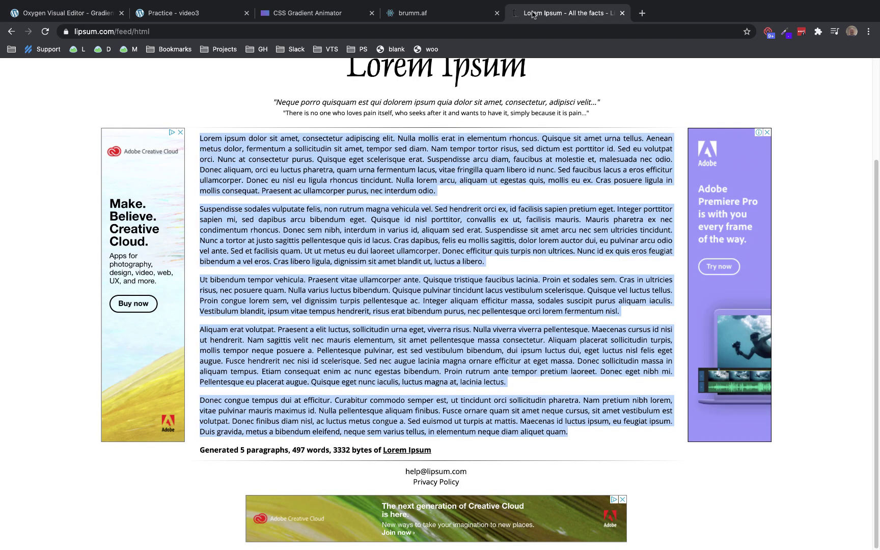
left_click(564, 428)
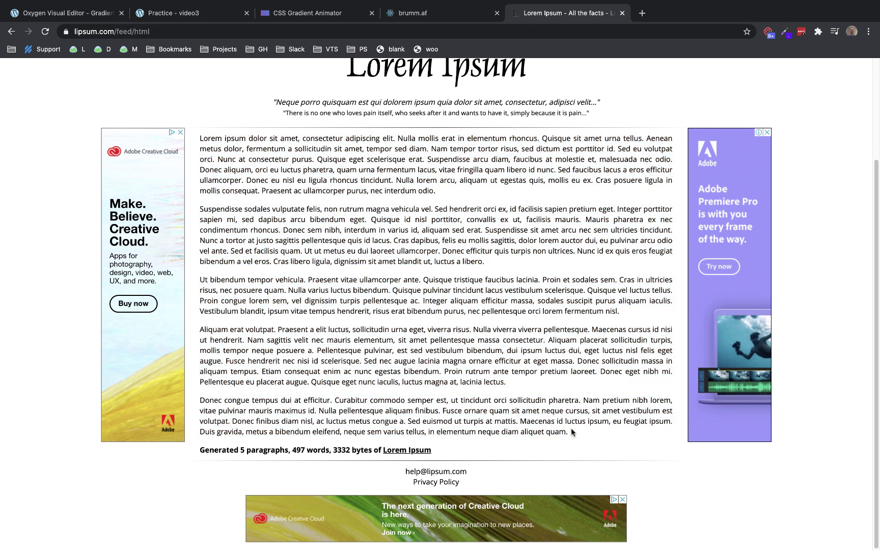
left_click_drag(574, 432, 188, 137)
key("super+c")
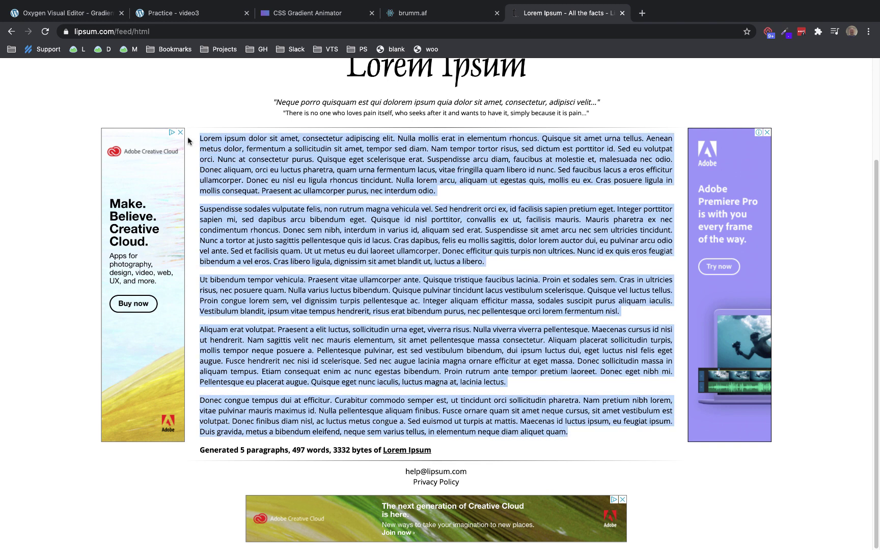
Paste the lorem ipsum paragraphs over the Text block's placeholder sentence
left_click(72, 14)
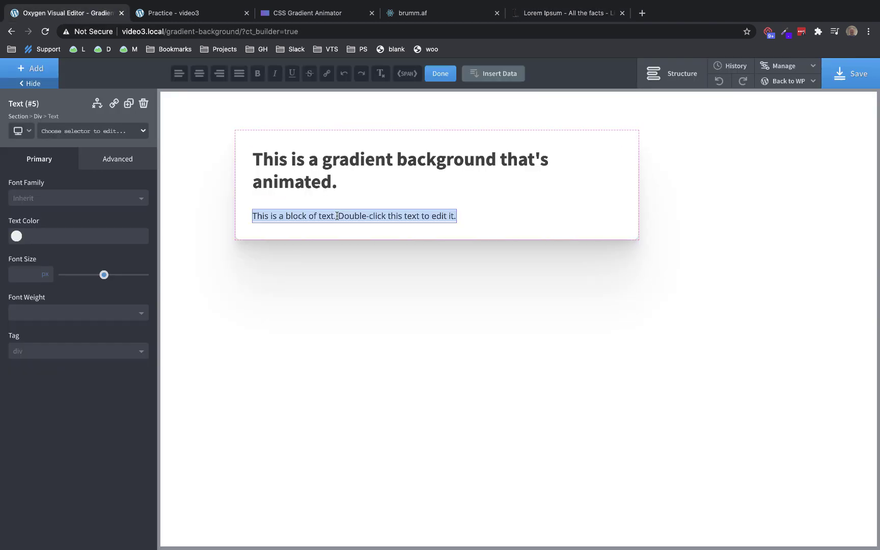
key("super+v")
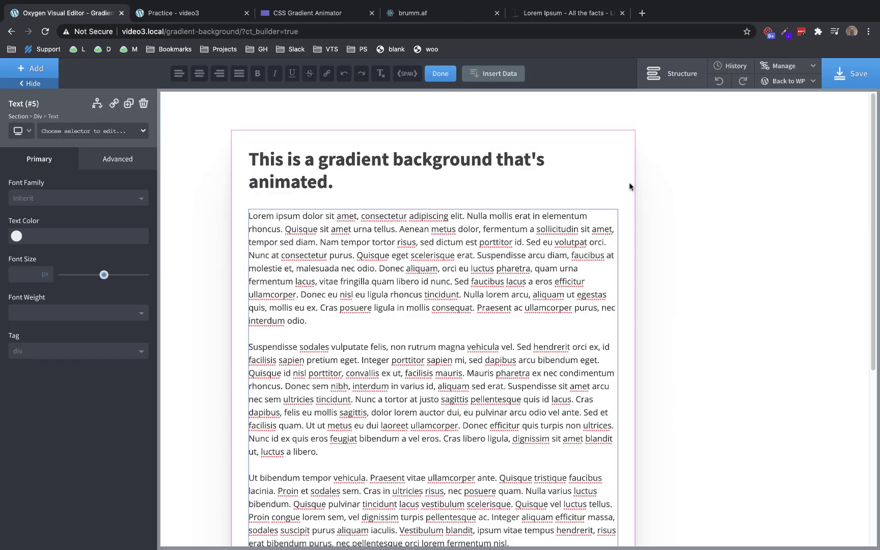
left_click(630, 189)
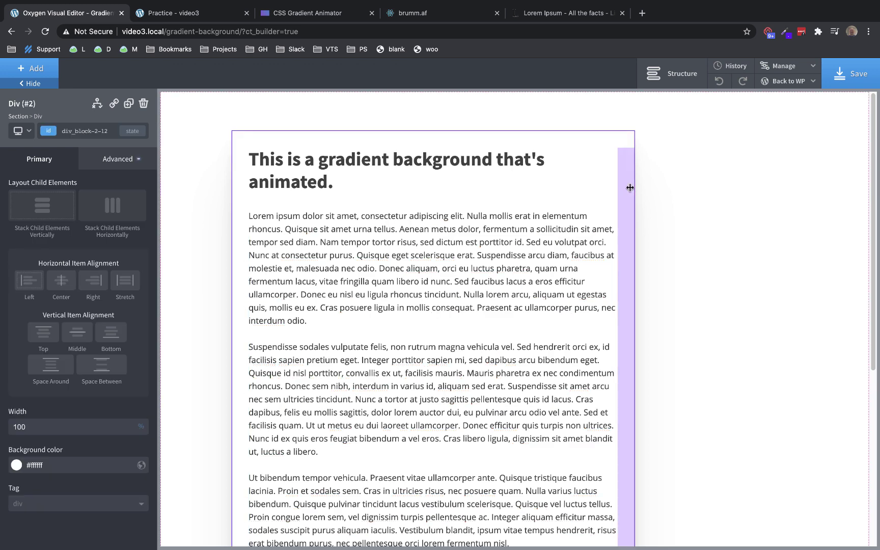
Set the section to stack vertically with horizontal item alignment centered
left_click(727, 204)
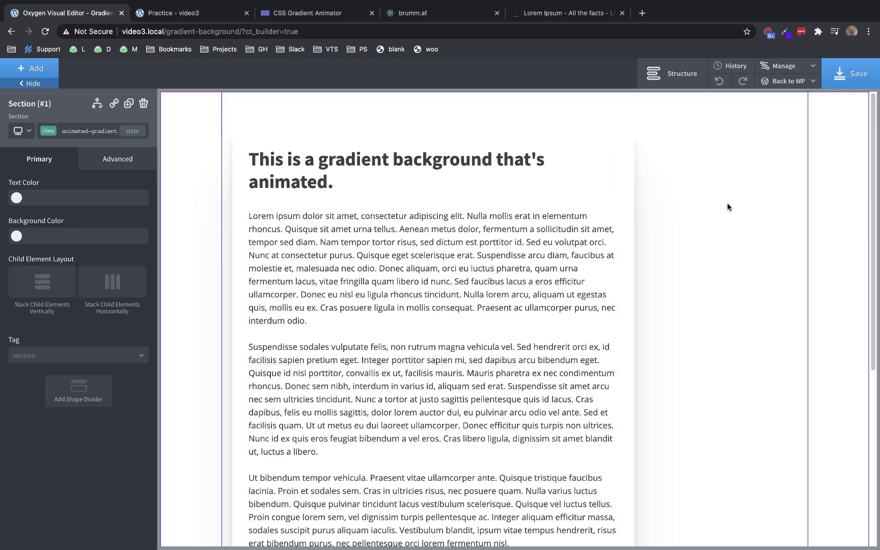
left_click(42, 283)
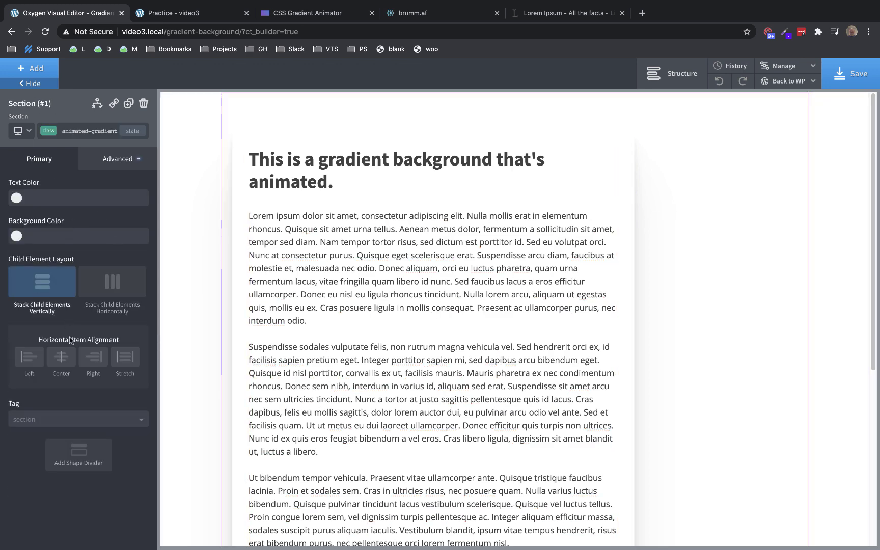
left_click(60, 358)
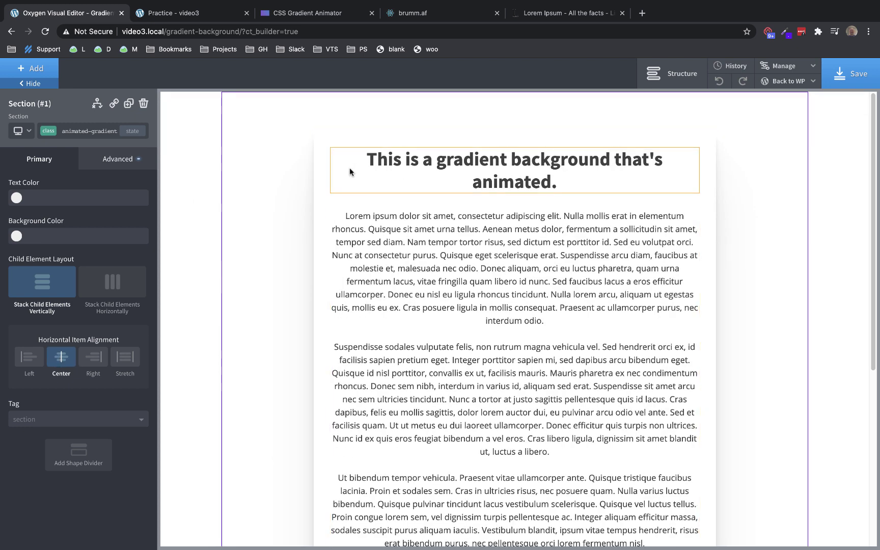
left_click(487, 174)
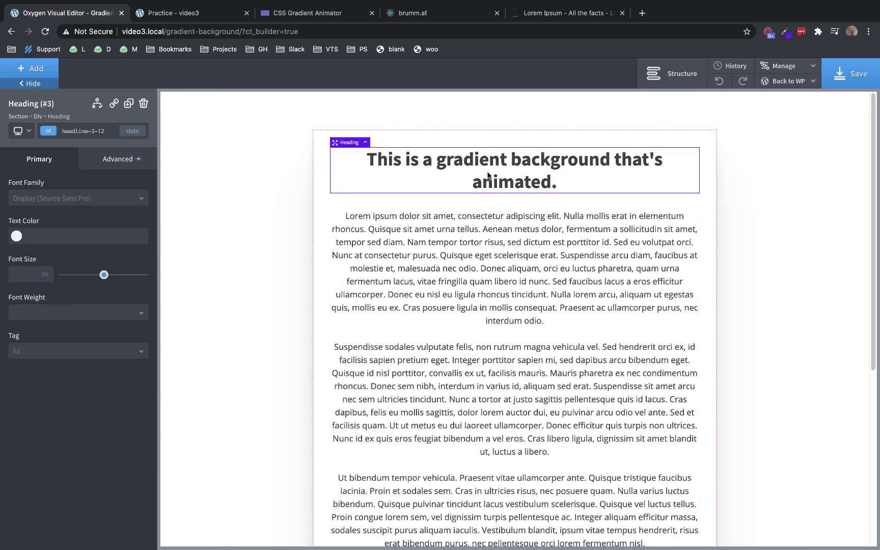
left_click(320, 183)
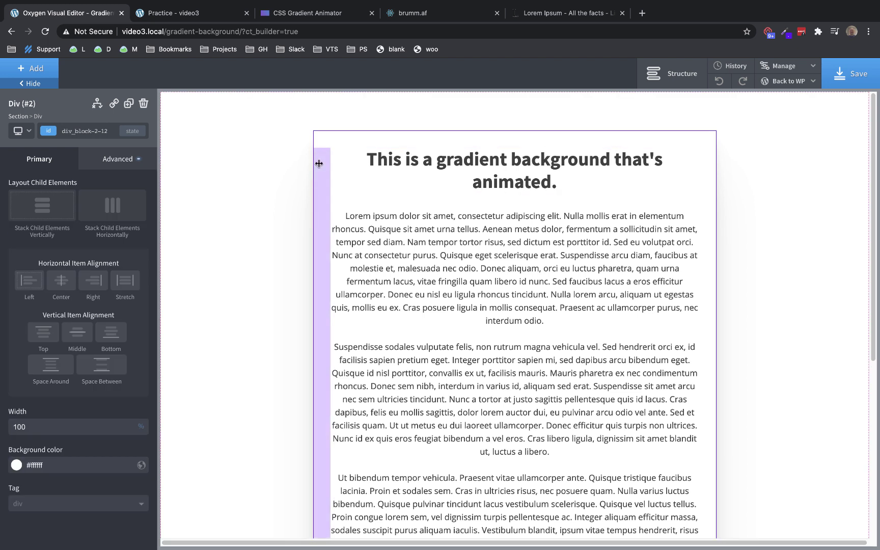
left_click(29, 283)
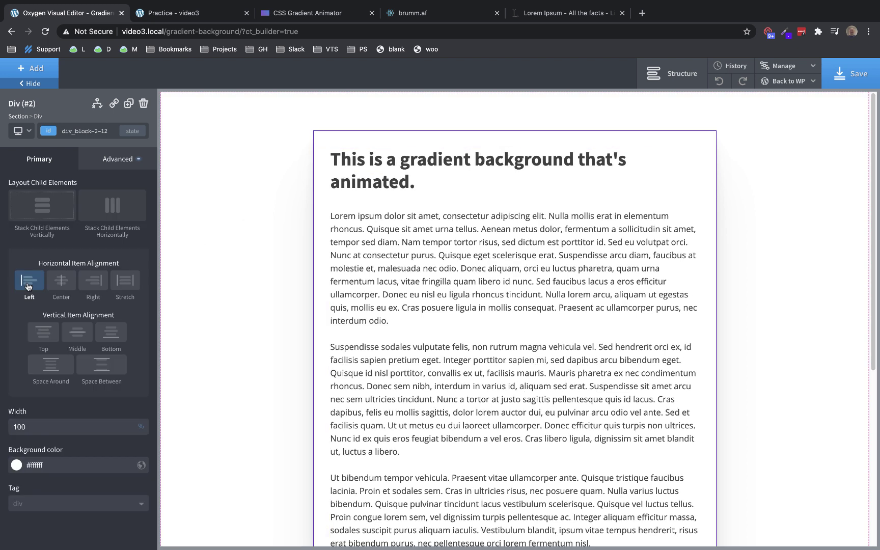
left_click(28, 284)
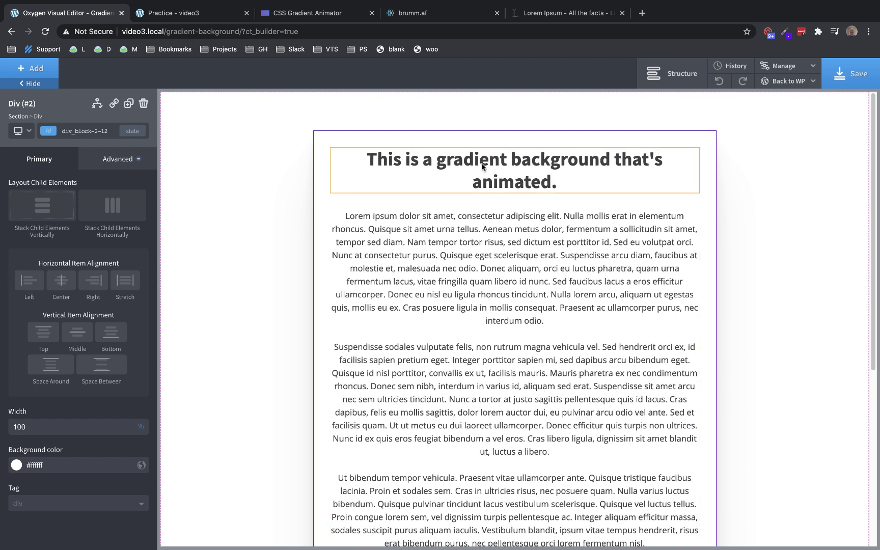
left_click(482, 166)
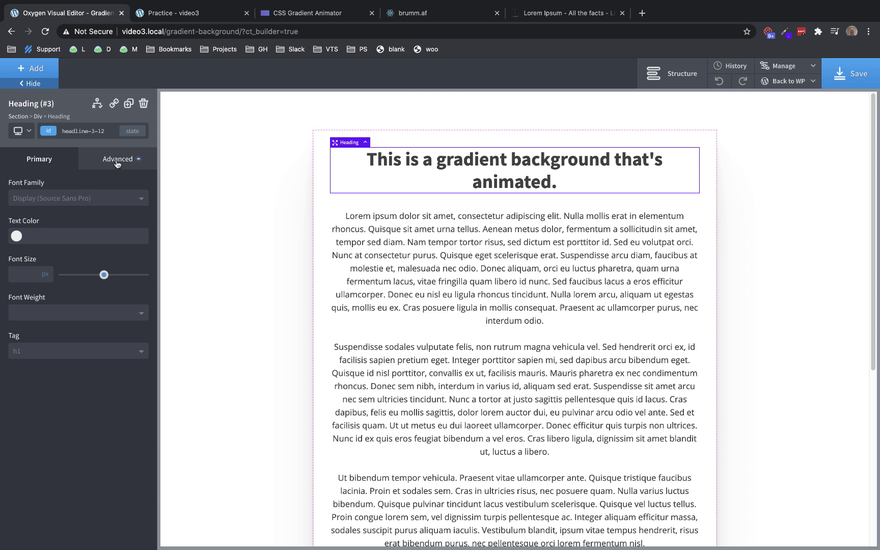
Set Text Align Left in Typography for both the heading and the lorem ipsum text
left_click(117, 160)
left_click(83, 269)
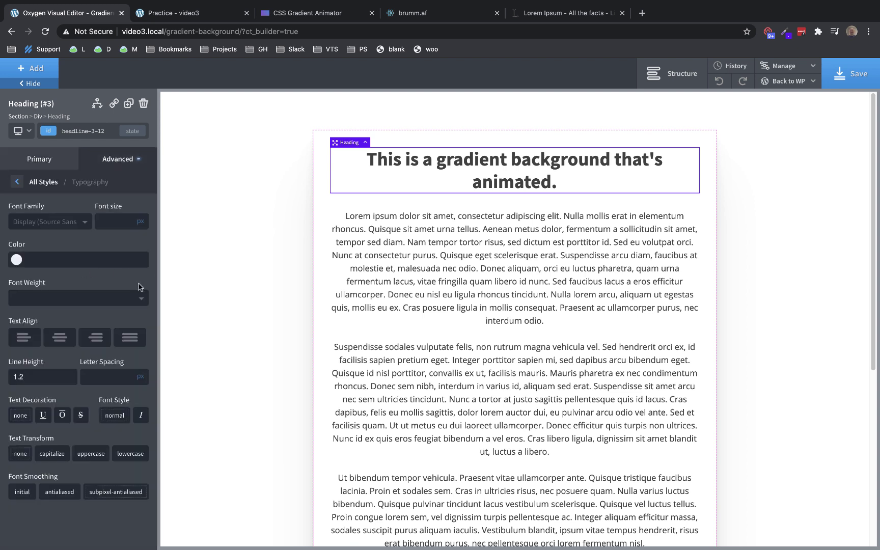
left_click(19, 340)
left_click(420, 270)
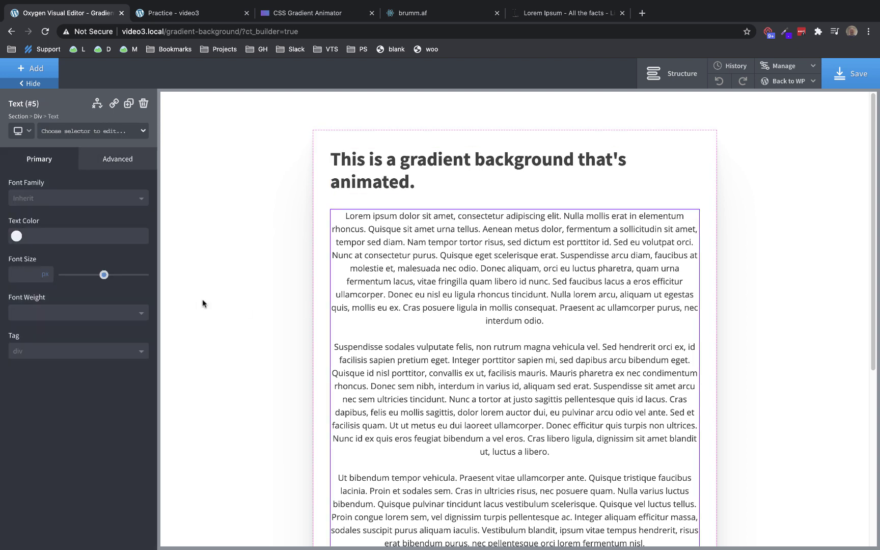
left_click(135, 163)
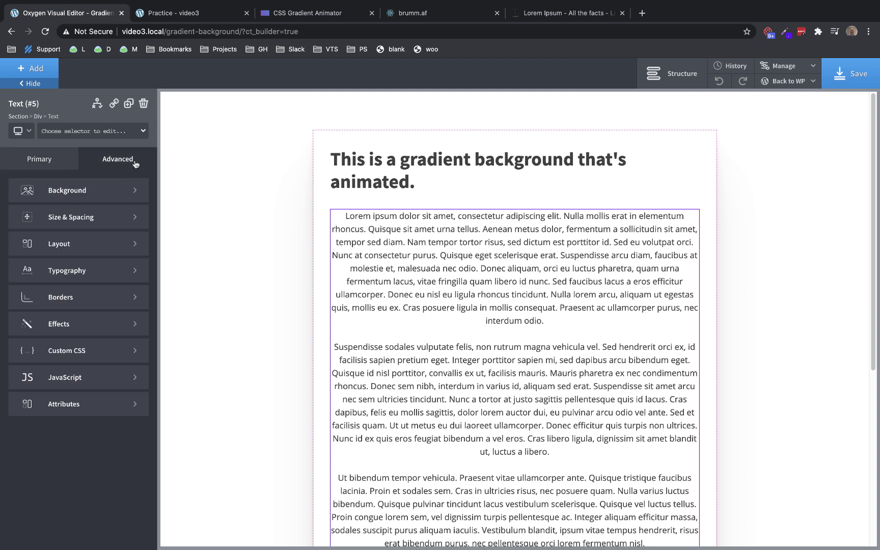
left_click(87, 272)
left_click(26, 337)
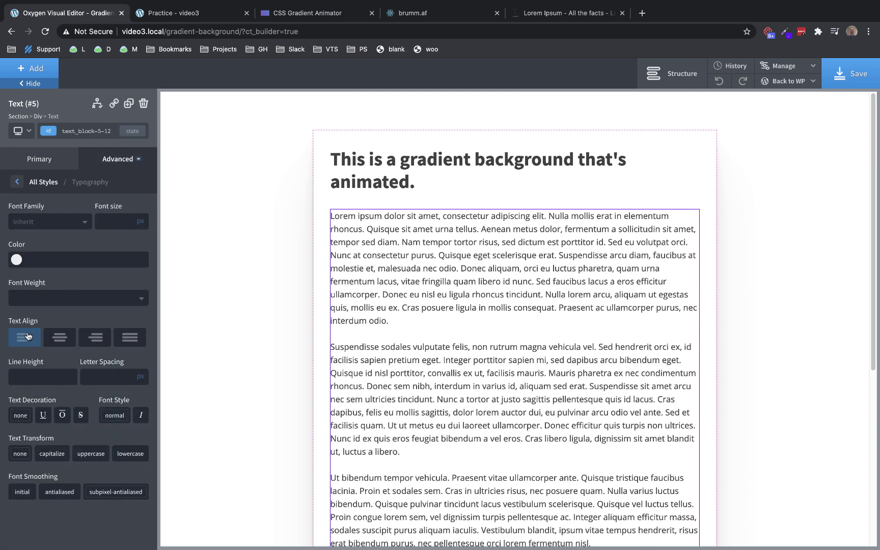
Build a #ead043, #eaac43, #43ead5 gradient with 18s speed and an angled scroll direction
left_click(279, 19)
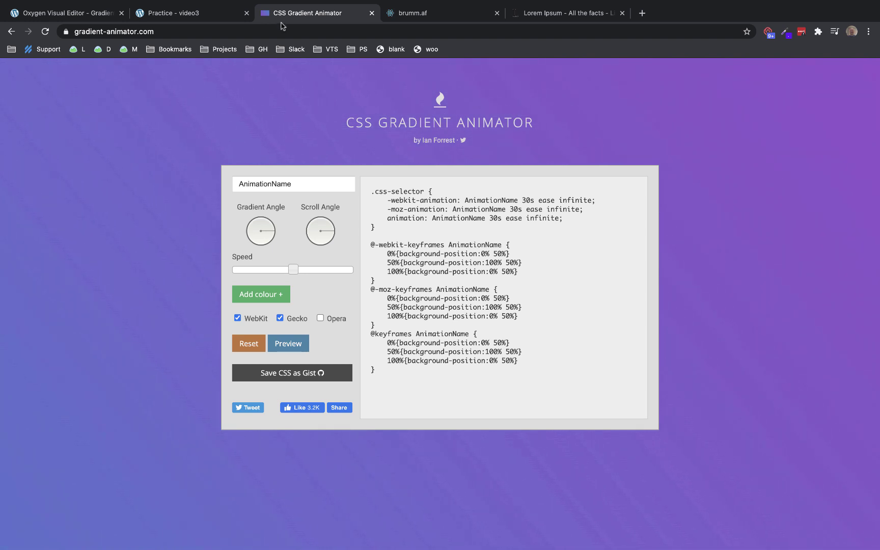
left_click(267, 295)
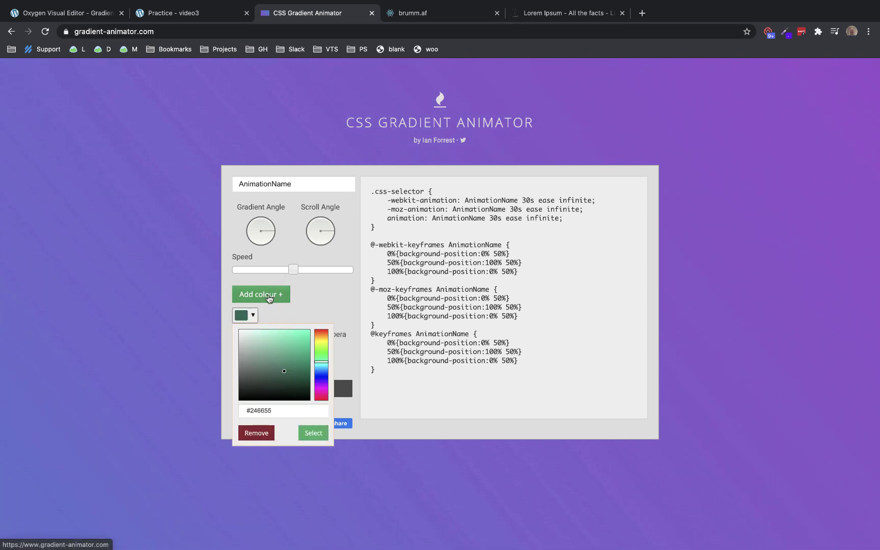
mouse_move(321, 361)
left_mouse_down()
mouse_move(321, 340)
mouse_move(284, 344)
mouse_move(321, 343)
left_mouse_up()
left_click(274, 295)
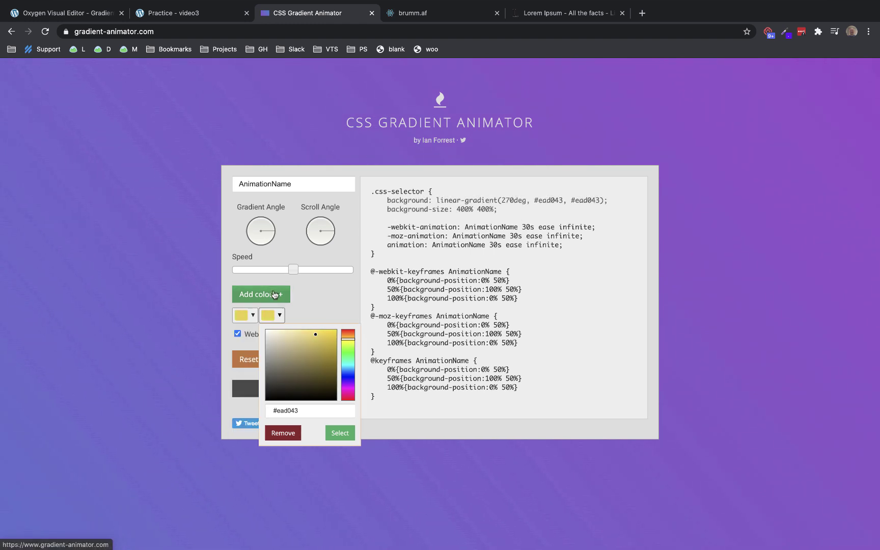
mouse_move(354, 345)
left_mouse_down()
mouse_move(351, 337)
mouse_move(376, 347)
mouse_move(377, 366)
left_mouse_up()
left_click(288, 300)
left_click(344, 300)
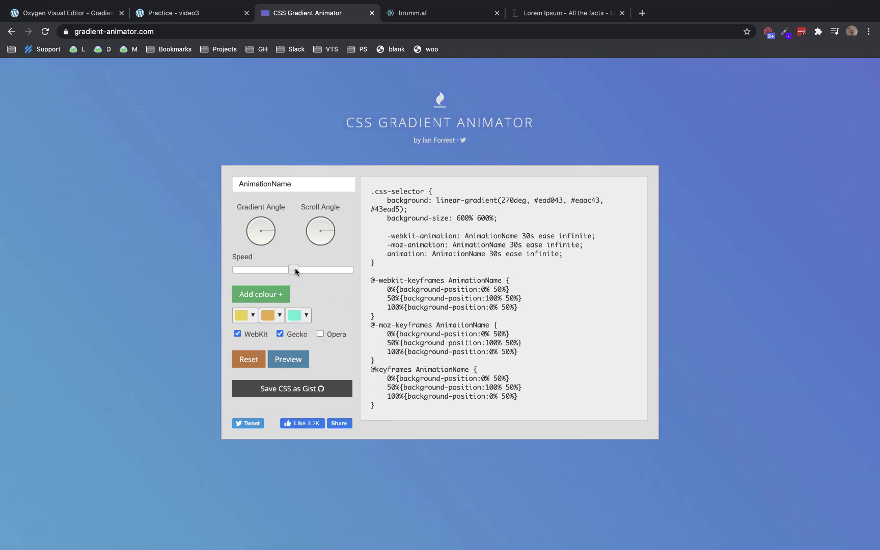
left_click_drag(295, 271, 316, 273)
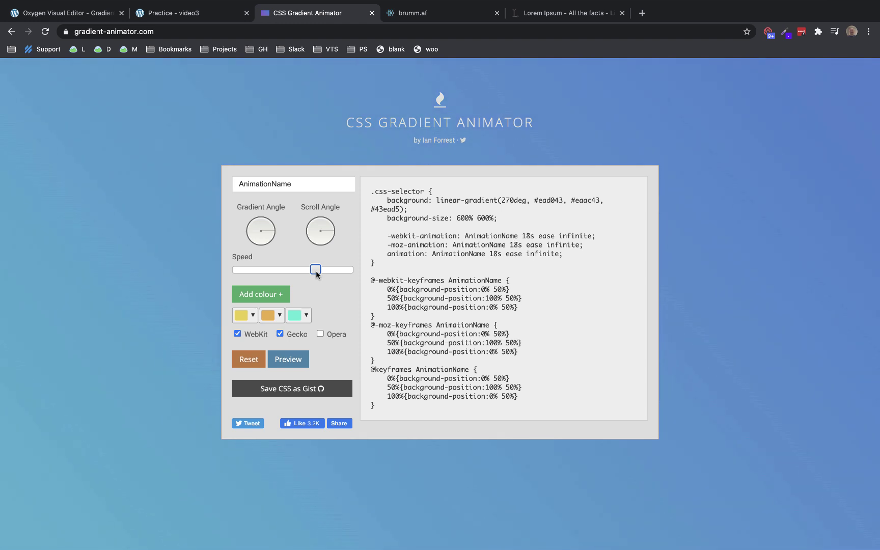
left_click_drag(338, 231, 326, 249)
Preview the gradient, then select the full generated CSS including keyframes
left_click(295, 360)
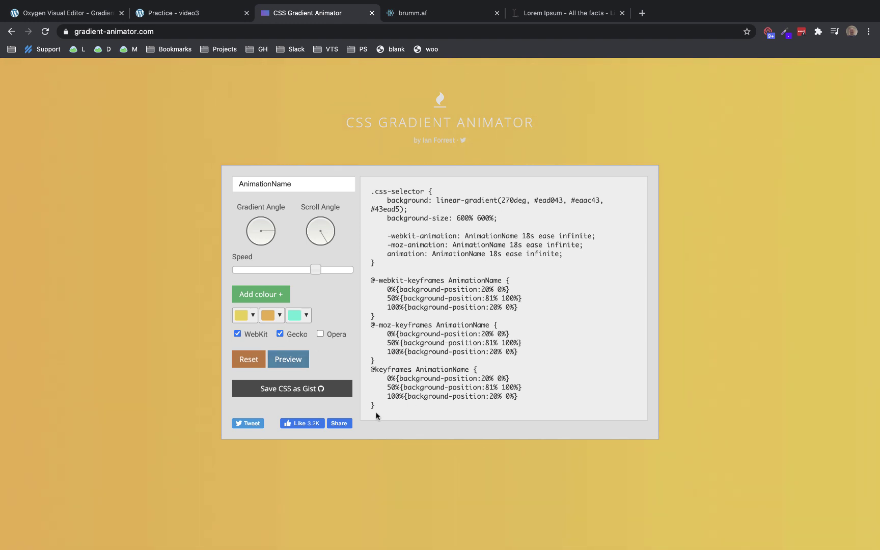
left_click_drag(377, 408, 370, 192)
key("super+c")
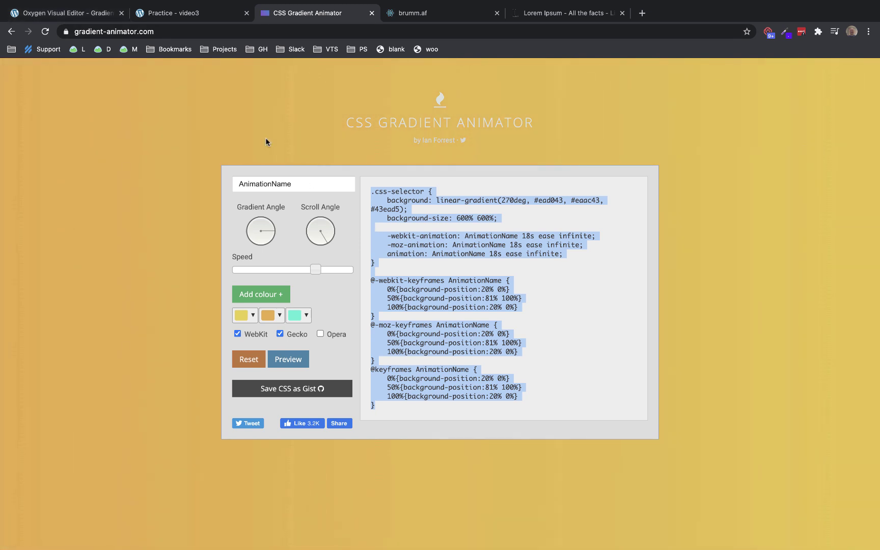
Create a new stylesheet named 'styles' in the Uncategorized stylesheet folder
left_click(75, 17)
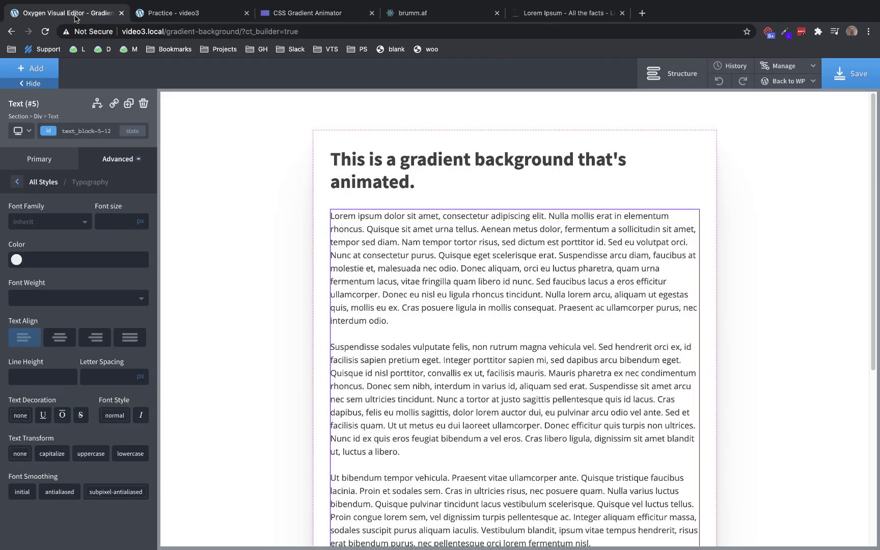
left_click(789, 70)
left_click(779, 101)
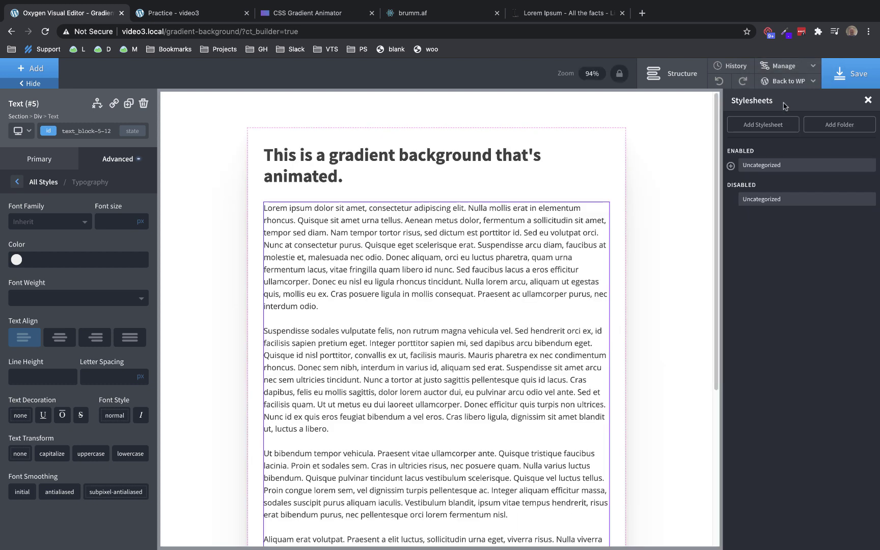
left_click(731, 165)
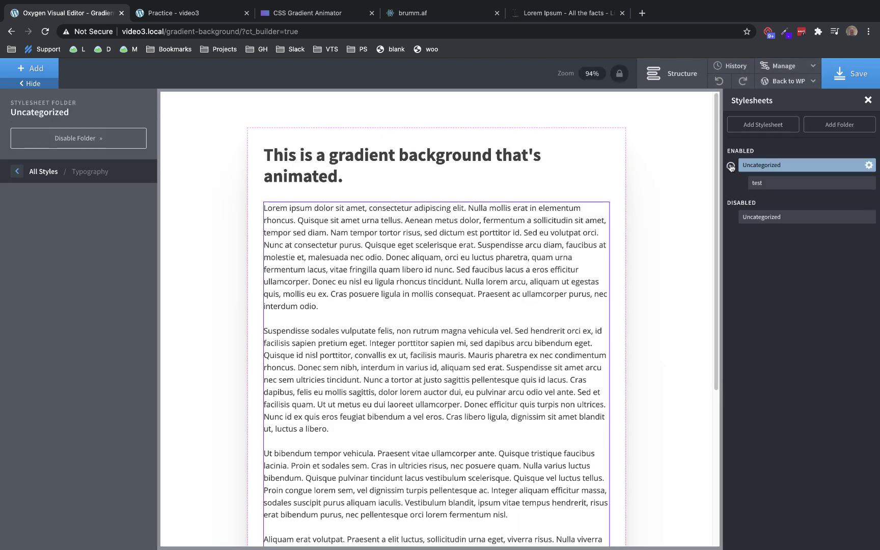
left_click(766, 124)
type("styles")
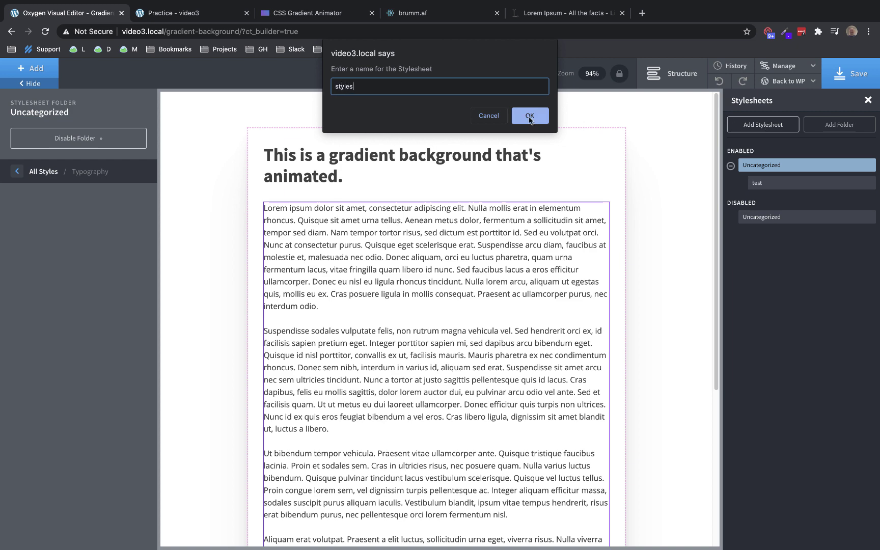
left_click(530, 115)
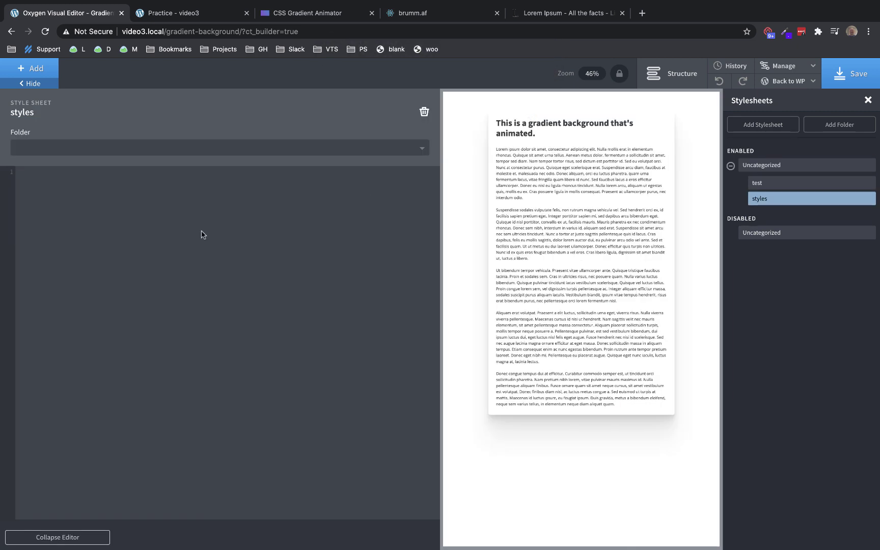
Paste the gradient animation CSS and rename its selector to .animated-gradient
key("super+v")
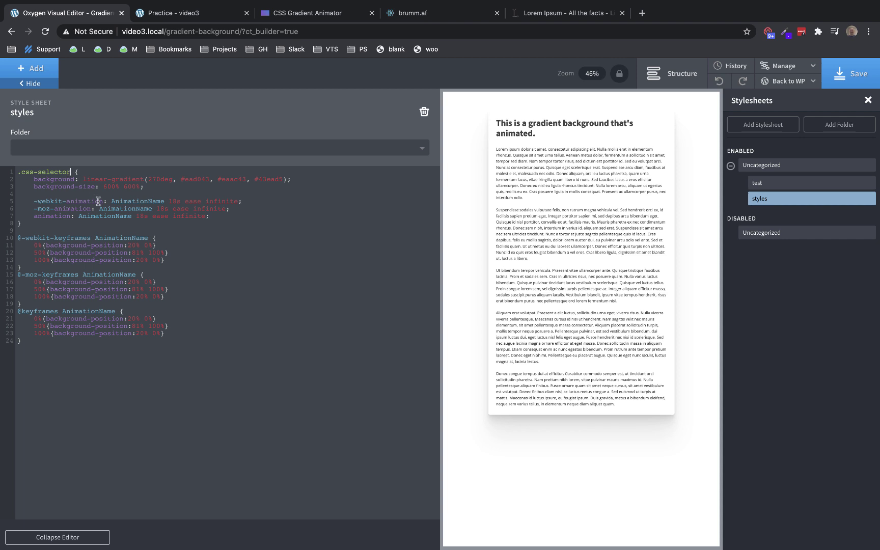
left_click(70, 172)
key("BackSpace")
key("BackSpace")
key("BackSpace")
key("BackSpace")
key("BackSpace")
key("BackSpace")
key("BackSpace")
key("BackSpace")
key("BackSpace")
key("BackSpace")
key("BackSpace")
key("BackSpace")
type("animated-gradient")
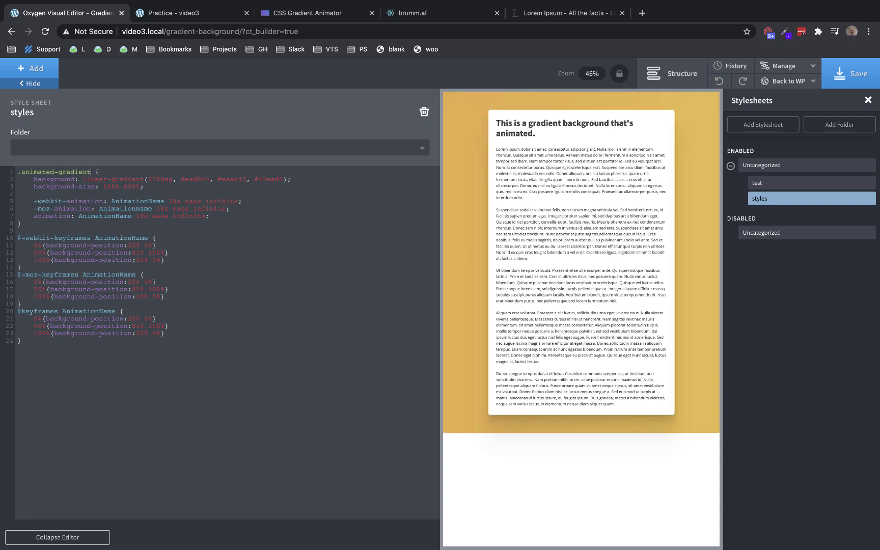
Save the page, close the old Practice tab, and open the frontend in a new tab
left_click(847, 77)
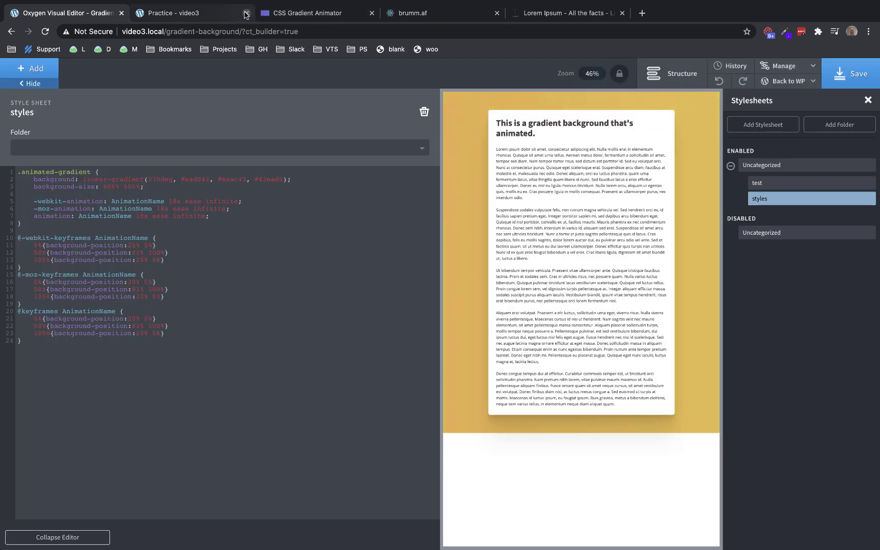
left_click(246, 14)
mouse_move(788, 81)
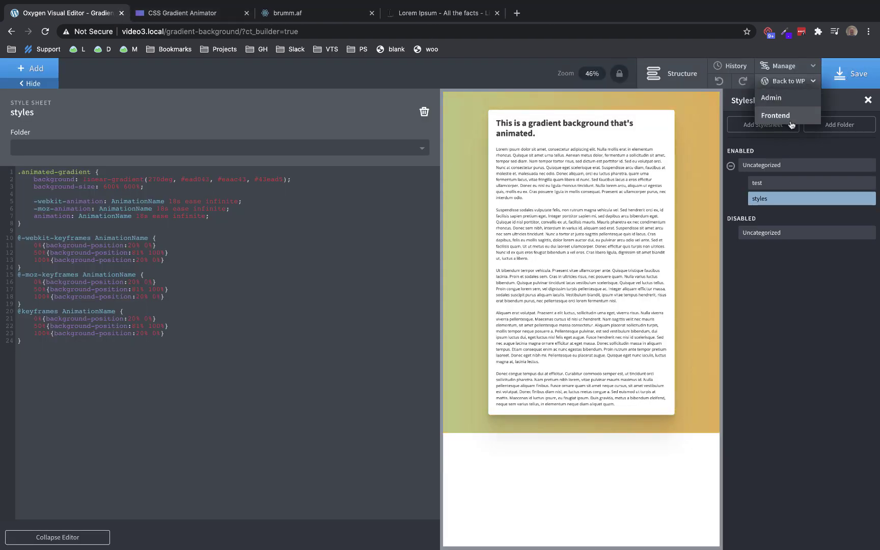
right_click(791, 125)
left_click(784, 123)
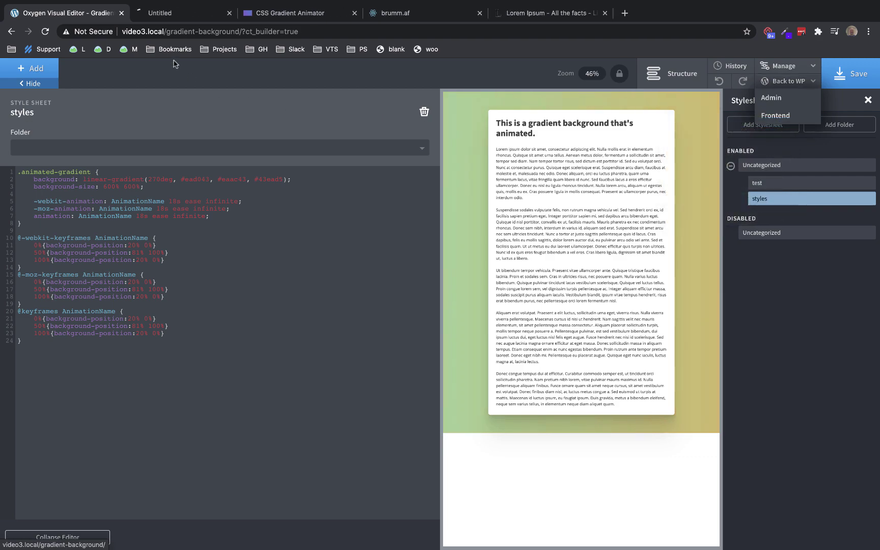
Scroll through the live page to check the animated gradient, then return to the builder
left_click(165, 22)
scroll(677, 198, "down", 3)
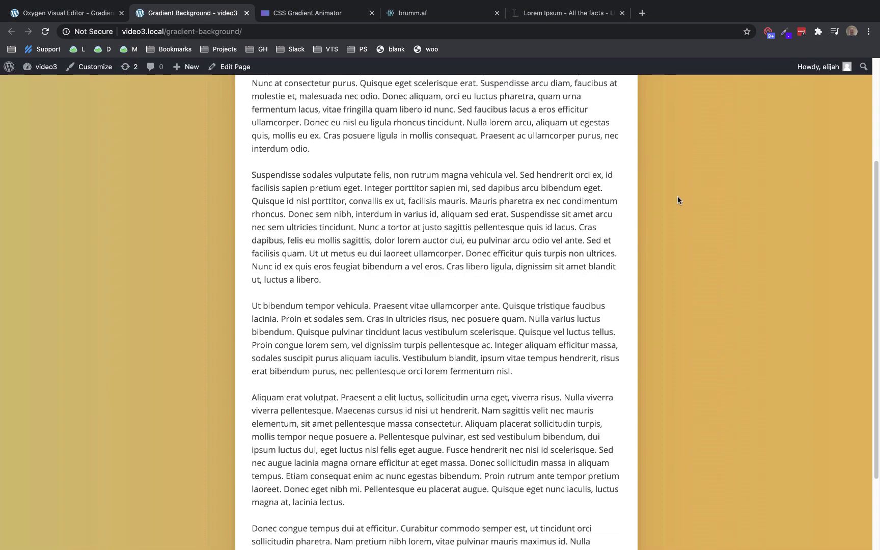
scroll(677, 200, "down", 3)
scroll(677, 200, "up", 6)
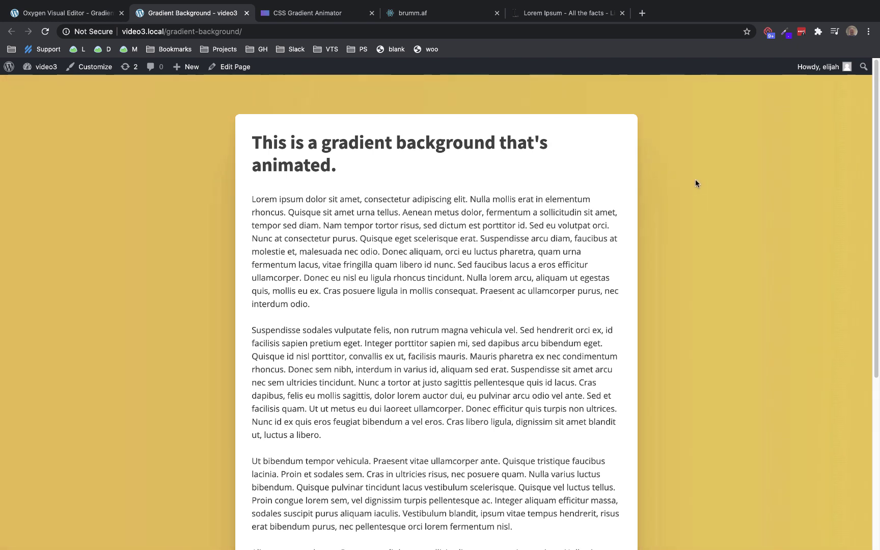
scroll(703, 183, "down", 5)
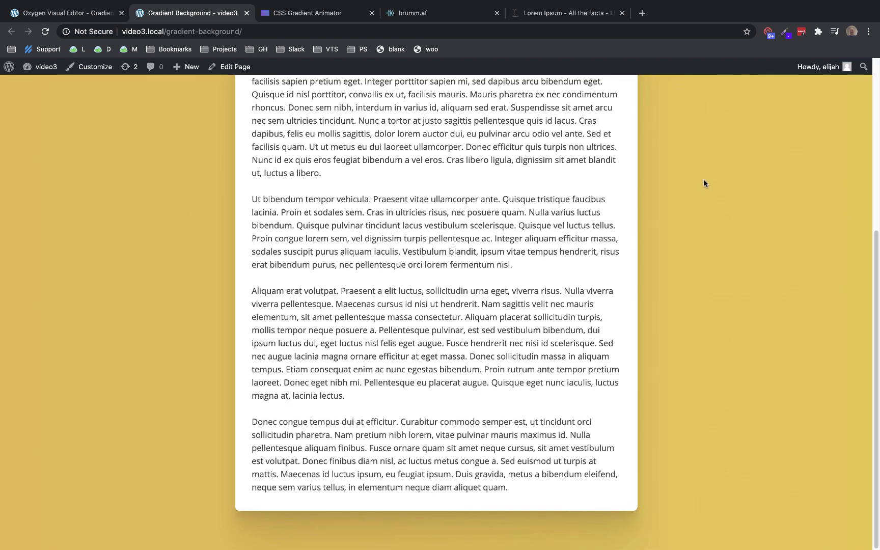
scroll(704, 184, "up", 5)
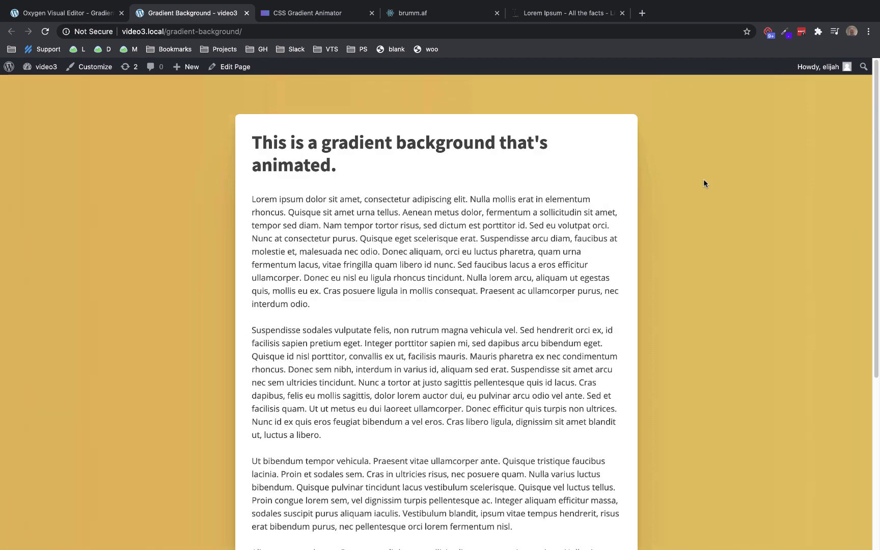
scroll(704, 183, "down", 5)
scroll(704, 184, "up", 5)
scroll(703, 183, "down", 5)
scroll(704, 183, "up", 5)
left_click(76, 14)
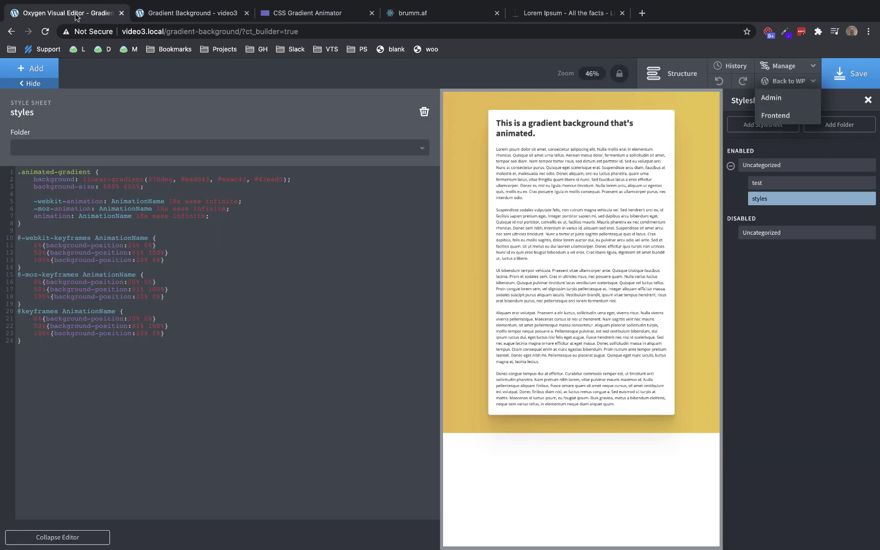
Add 'background-attachment: fixed' below background-size in the styles stylesheet
left_click(175, 188)
key("Return")
type("b")
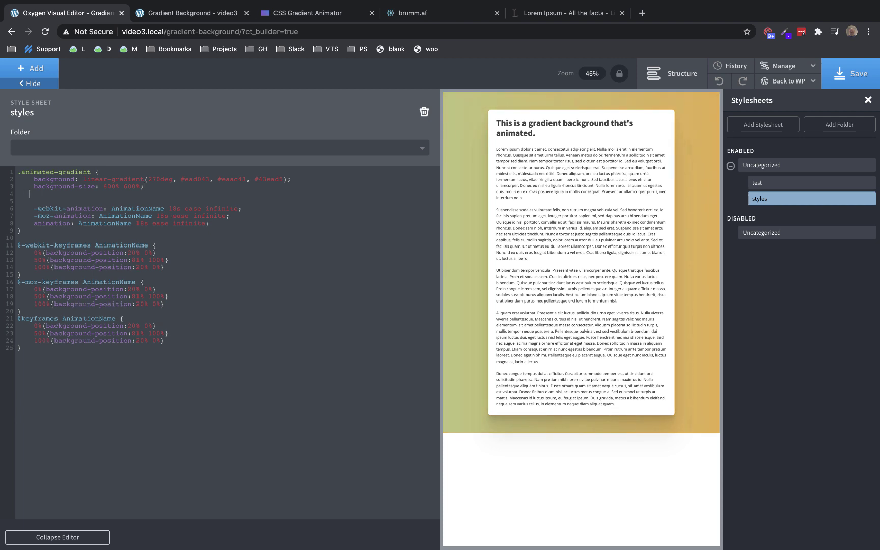
type("background-attach")
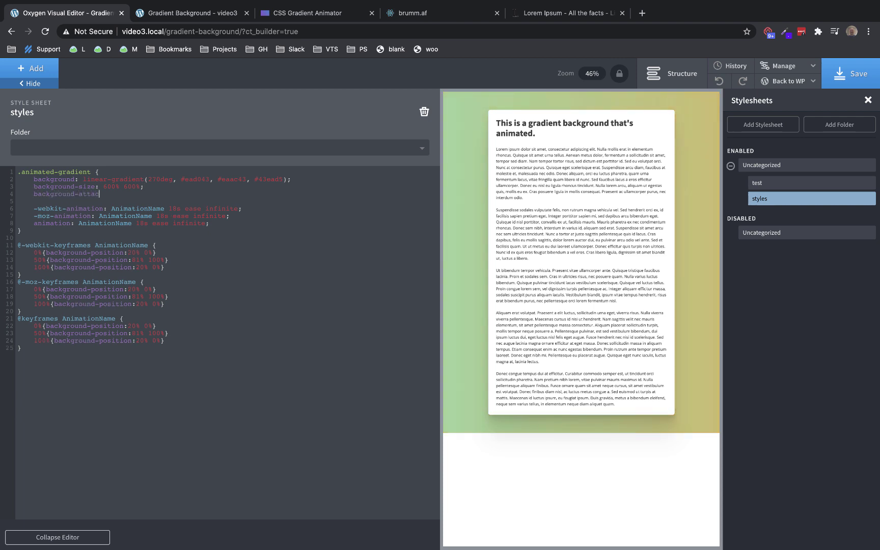
type("ment: fixed;")
Scroll the live page to confirm the gradient stays fixed behind the card
left_click(197, 16)
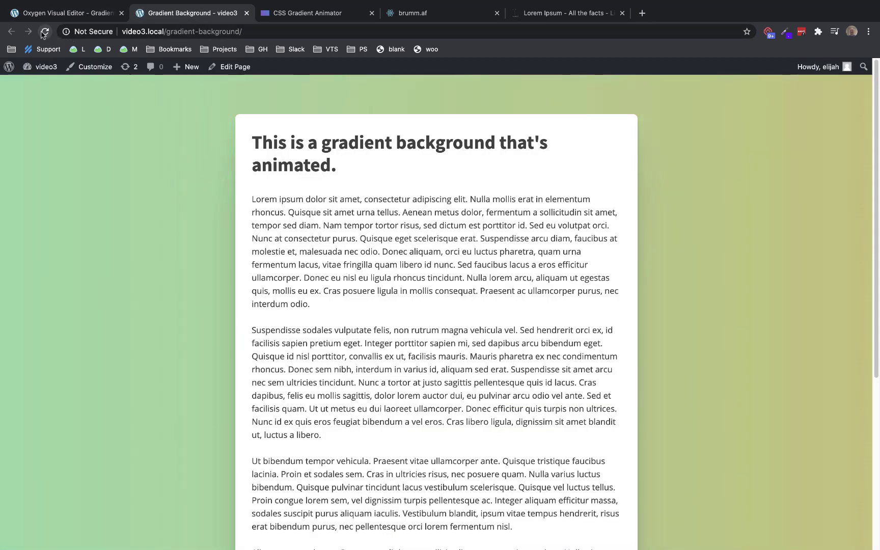
scroll(708, 202, "down", 4)
scroll(708, 204, "up", 3)
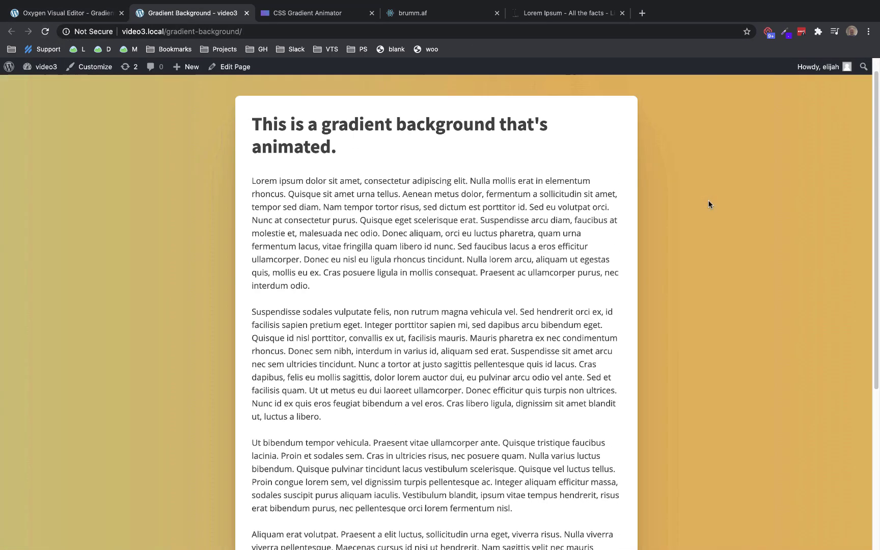
scroll(708, 204, "up", 1)
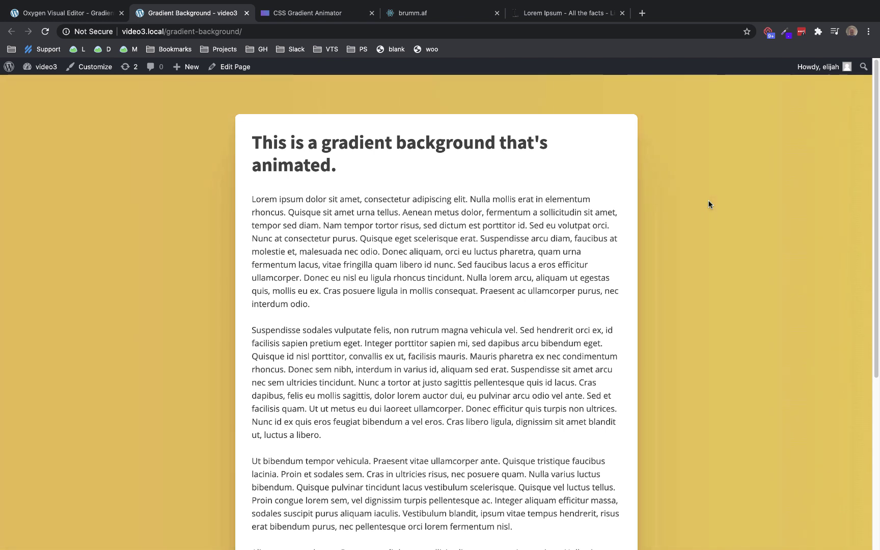
scroll(708, 203, "down", 1)
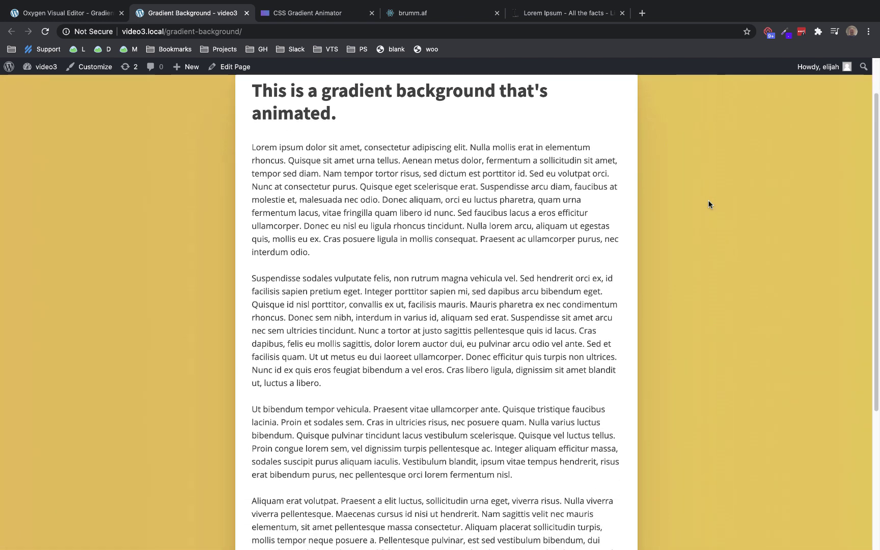
scroll(708, 204, "down", 3)
scroll(709, 204, "up", 4)
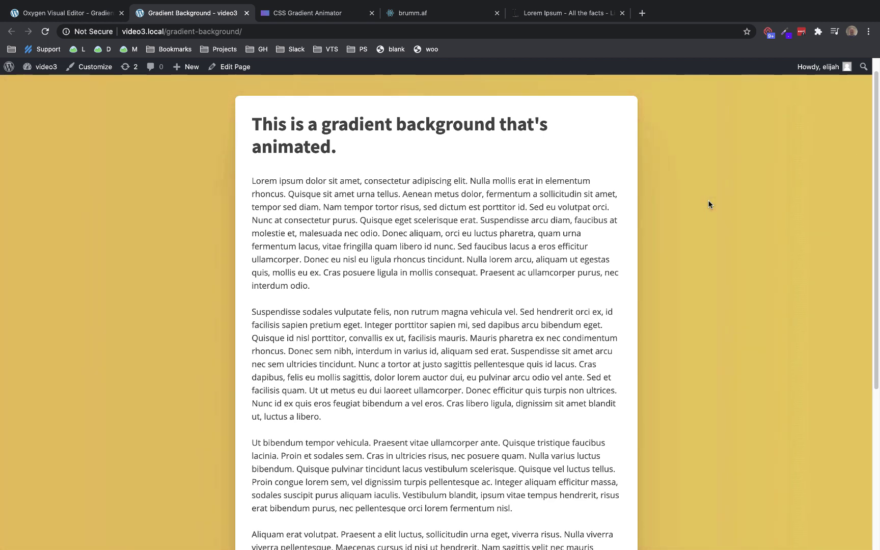
Add a Link Wrapper at the bottom of the white card
left_click(70, 14)
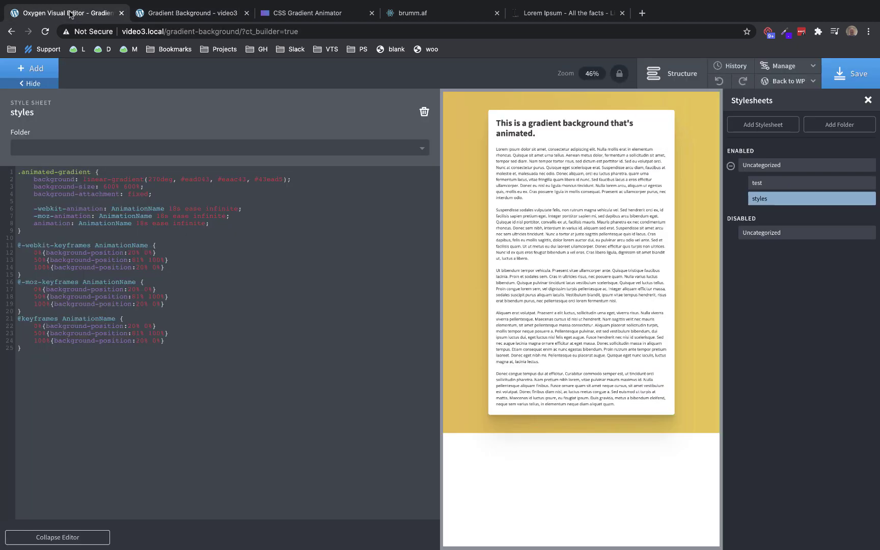
left_click(602, 414)
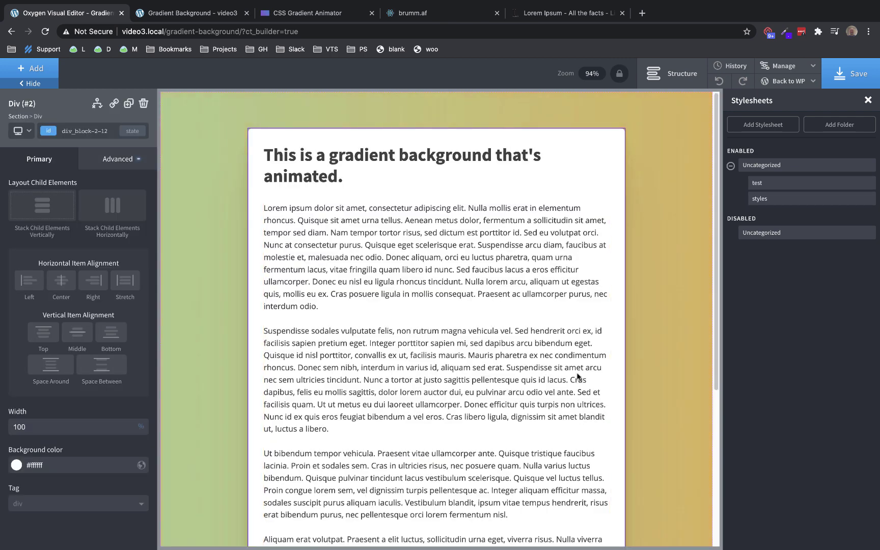
scroll(578, 377, "down", 5)
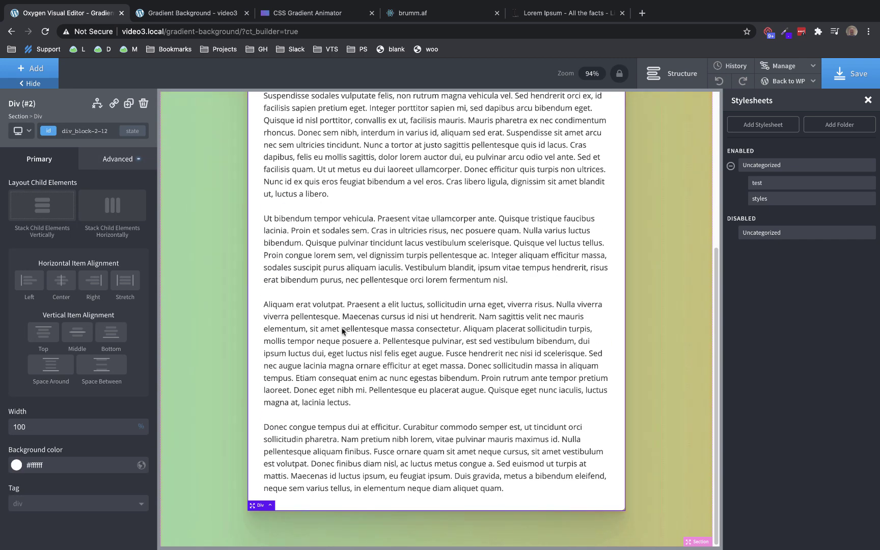
left_click(36, 68)
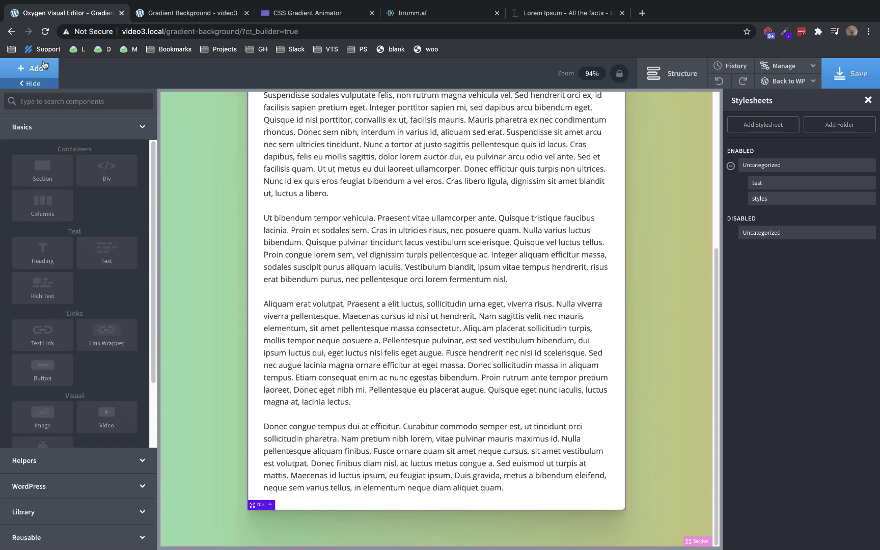
type("link")
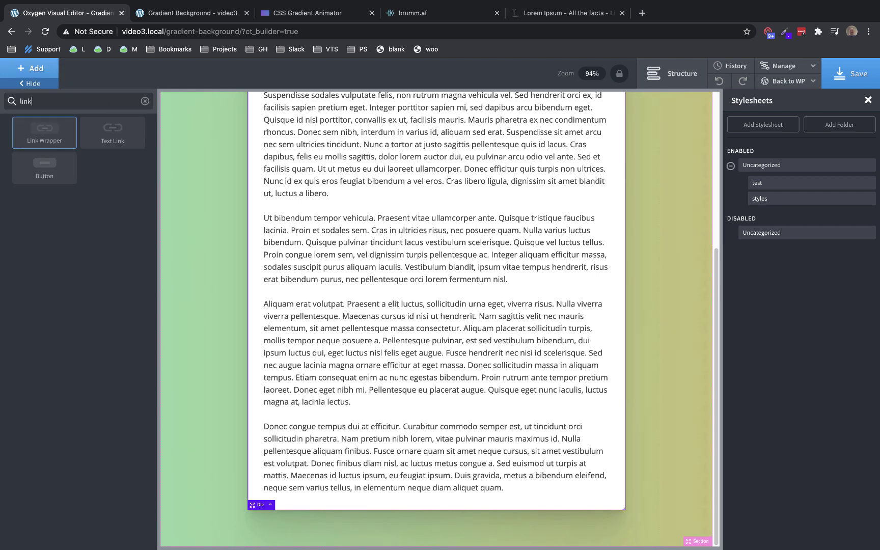
left_click(53, 133)
Insert a Text block in the link wrapper reading 'Click Here To Buy'
scroll(330, 286, "down", 1)
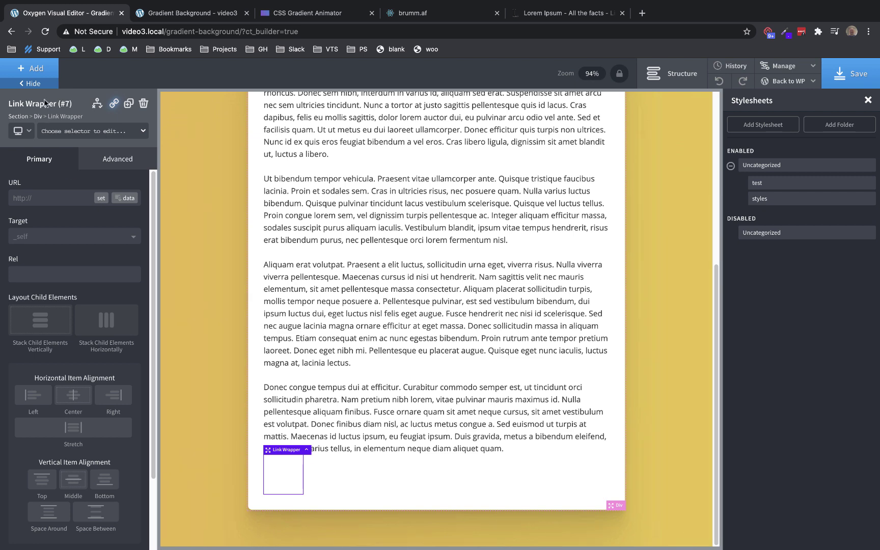
left_click(32, 69)
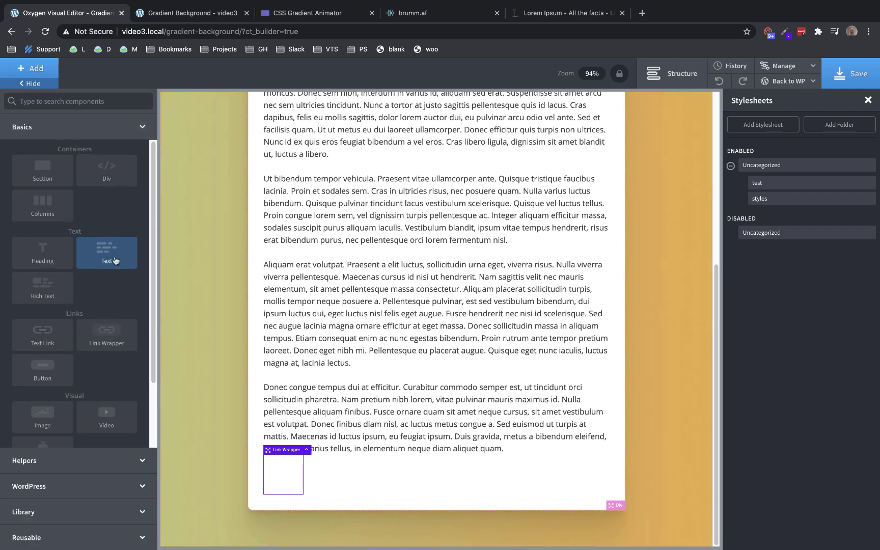
left_click(109, 252)
double_click(323, 488)
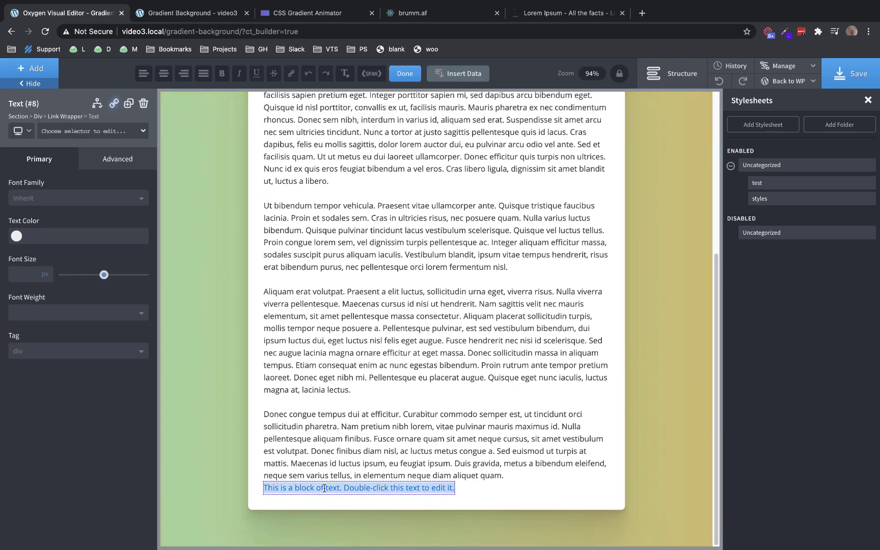
type("Click Here T")
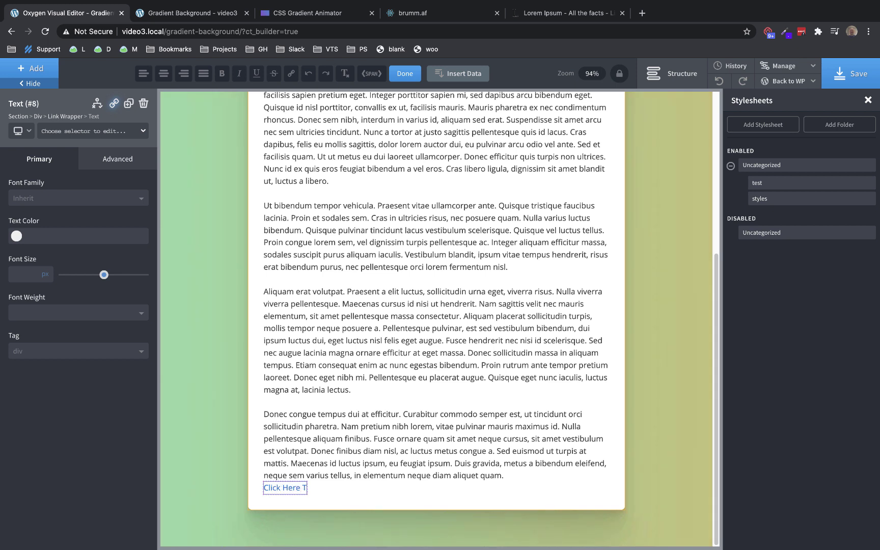
type("o Buy")
Pad the link wrapper 8 px top and bottom, 32 px left and right
left_click(66, 117)
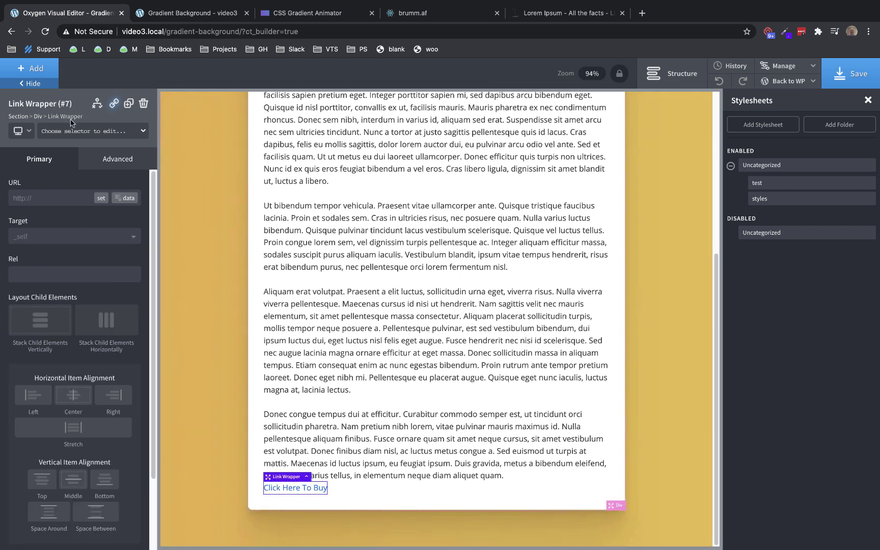
left_click(125, 165)
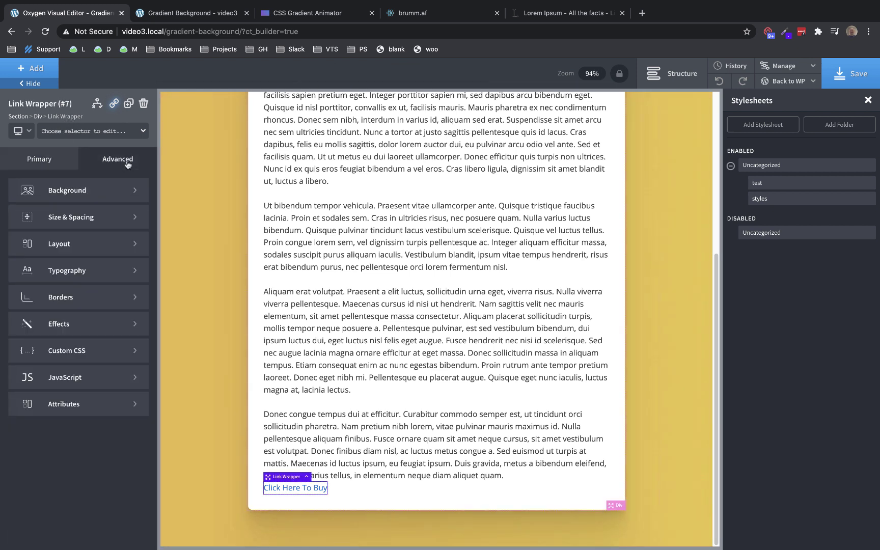
left_click(94, 215)
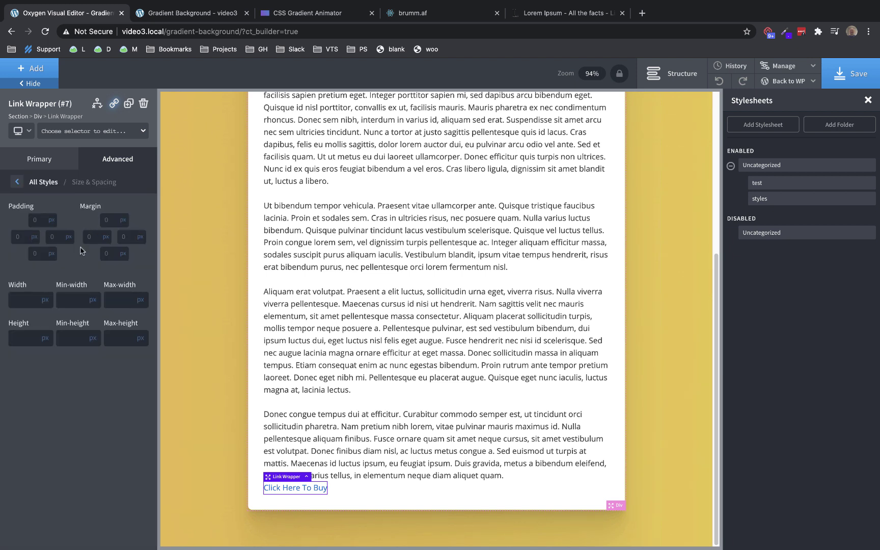
left_click(36, 221)
type("8")
left_click(35, 253)
type("8")
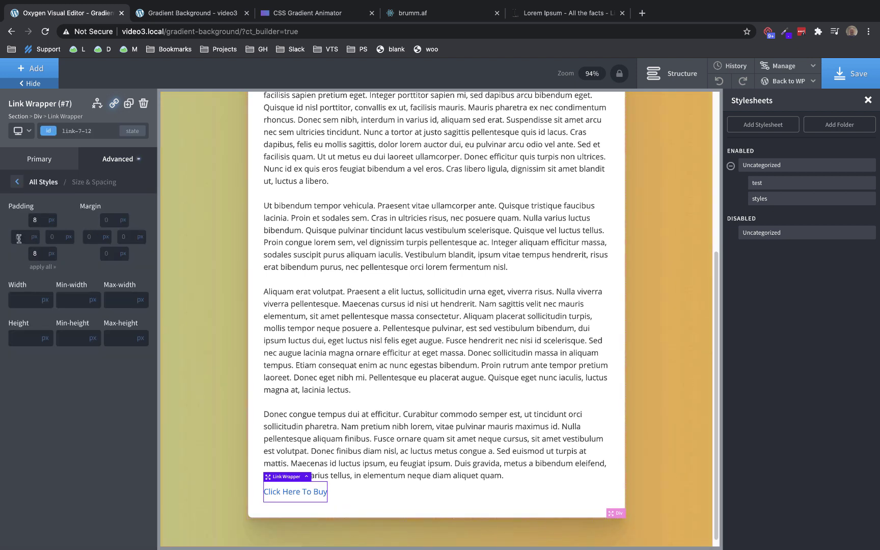
left_click(19, 236)
type("32")
left_click(54, 237)
type("32")
Style the link text 14 px, weight 600, white, uppercase, with 4 px letter spacing
left_click(114, 168)
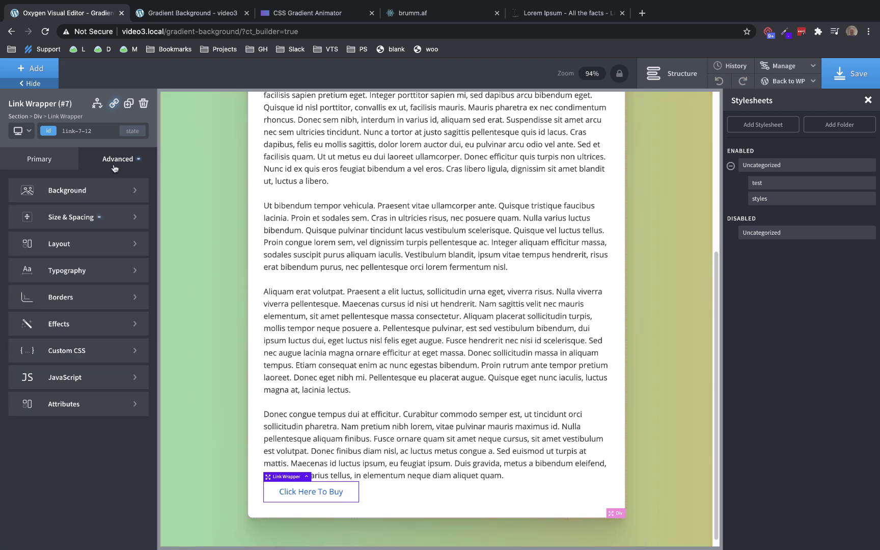
left_click(79, 272)
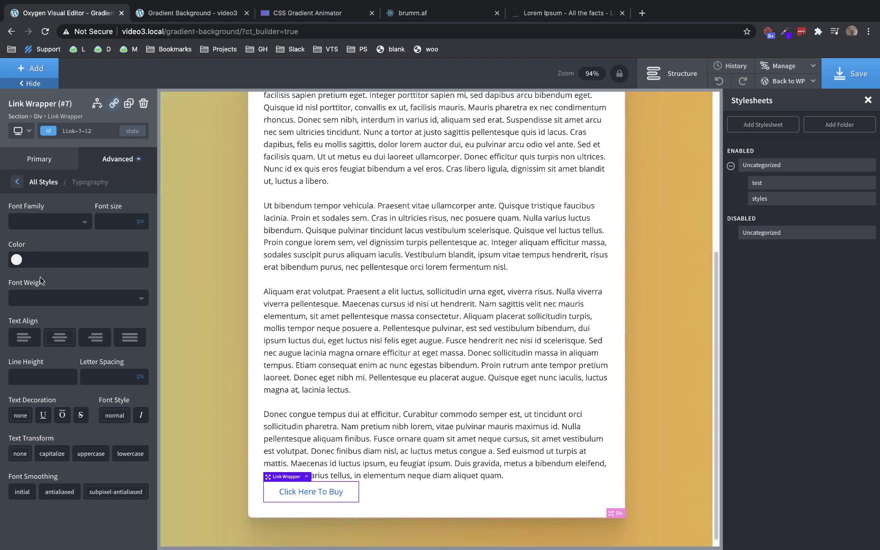
left_click(105, 379)
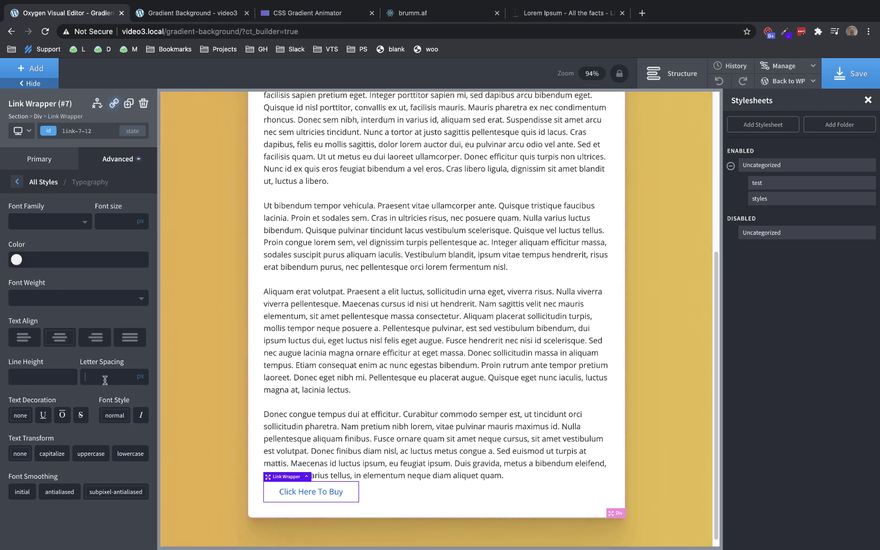
type("4")
left_click(100, 454)
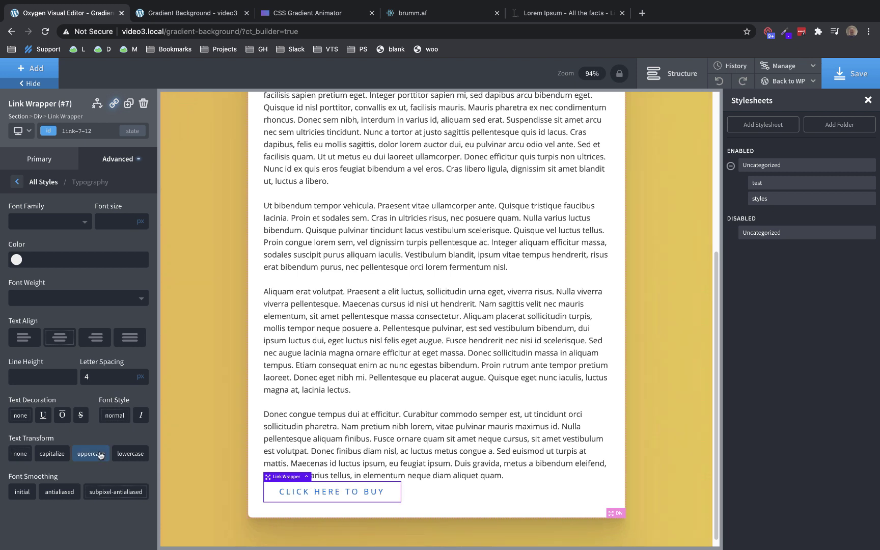
left_click(114, 222)
type("14")
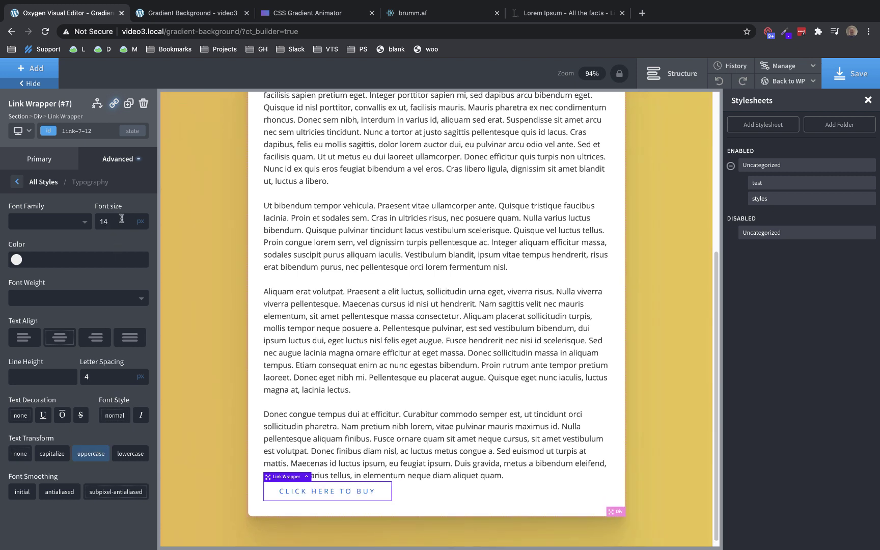
left_click(91, 307)
left_click(39, 403)
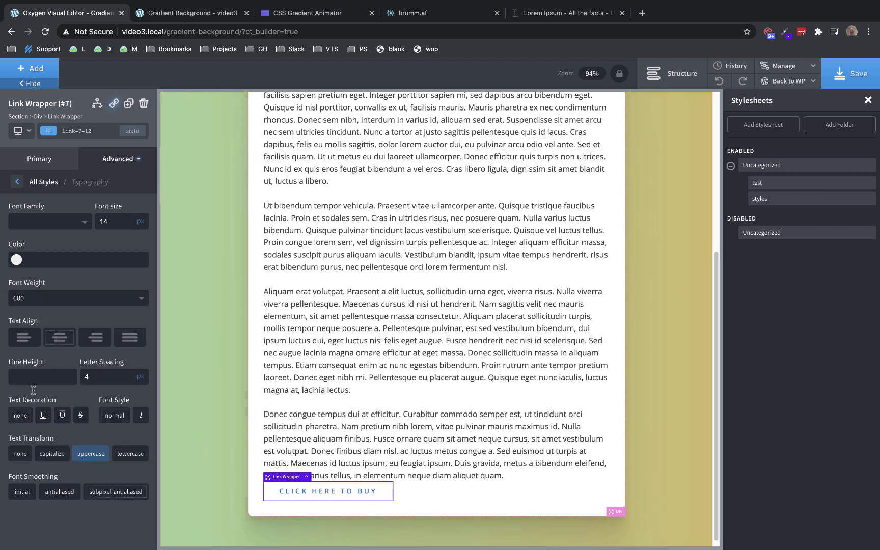
left_click(16, 261)
left_click_drag(37, 287, 11, 271)
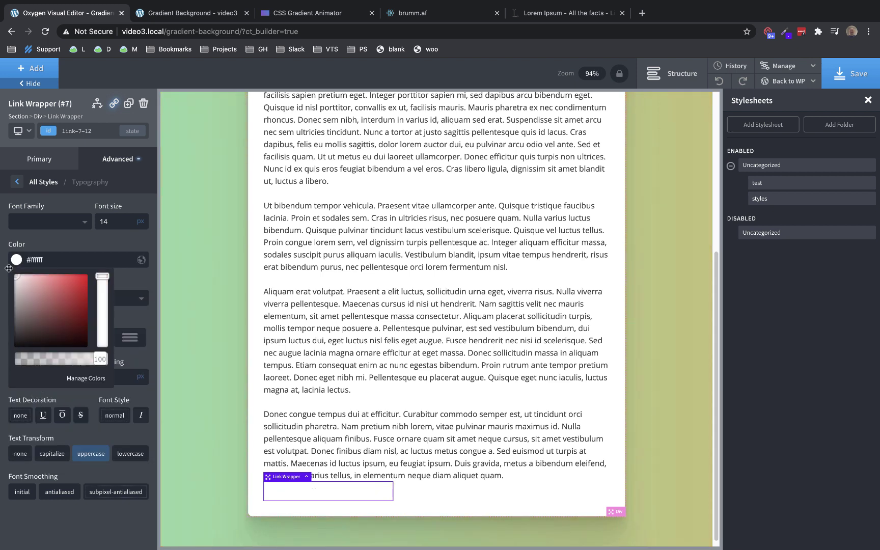
left_click(11, 268)
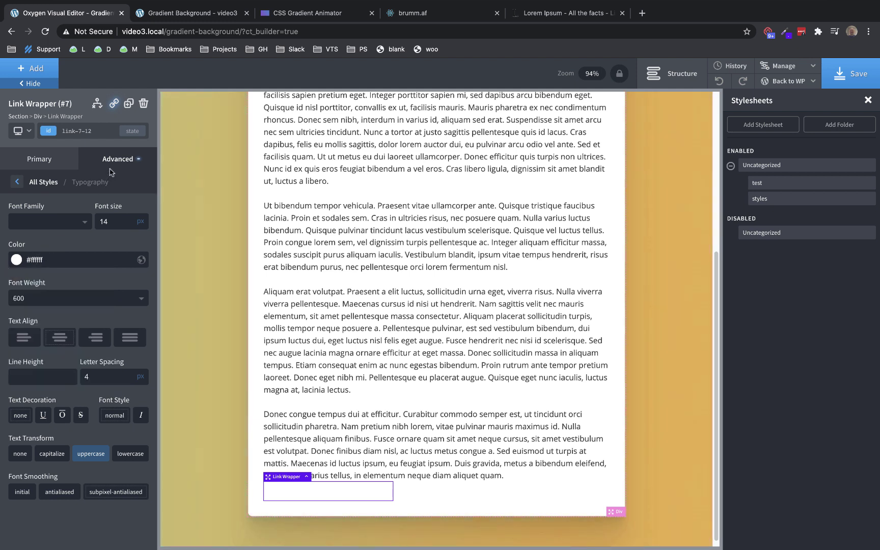
Apply the animated-gradient class to the buy link
left_click(101, 134)
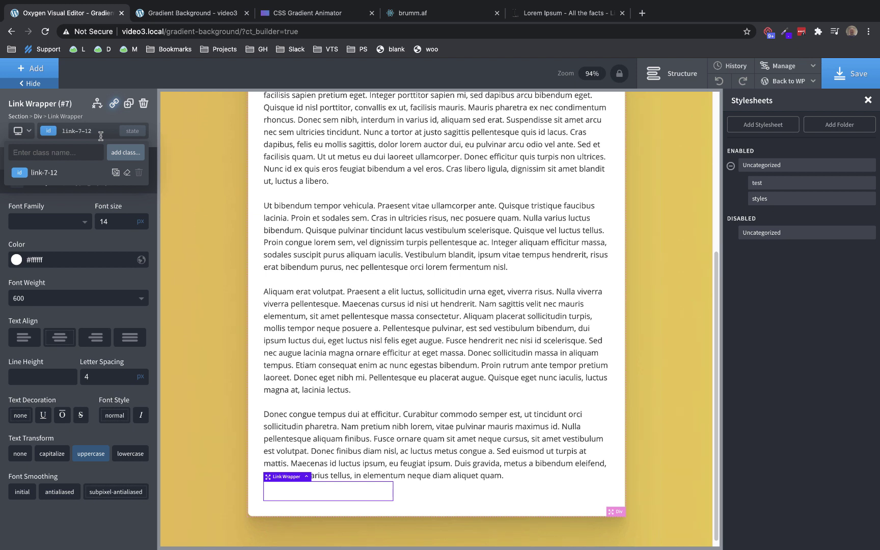
type("an")
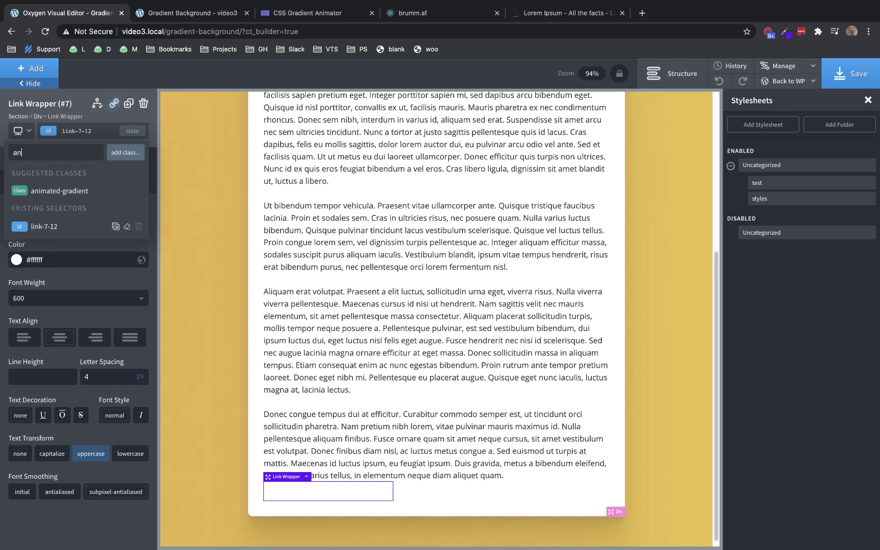
left_click(71, 192)
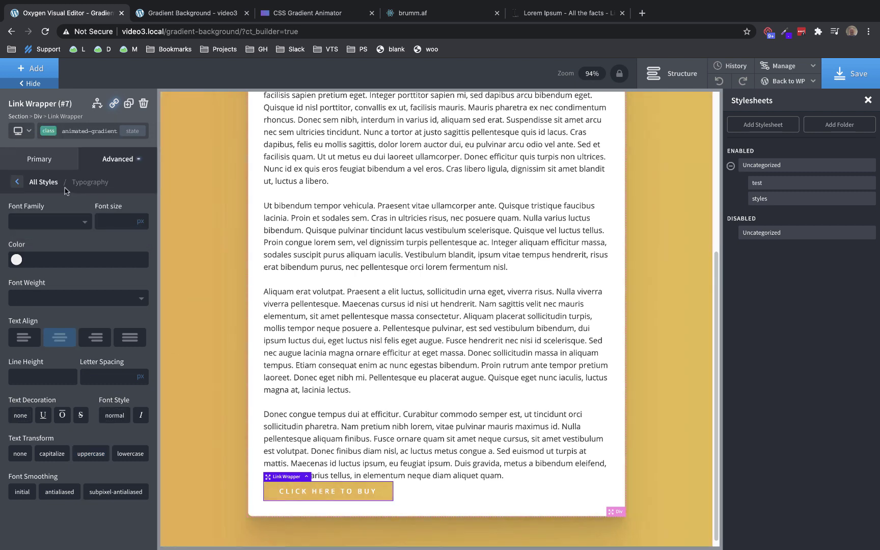
In the class's Borders settings, enter a border radius of 8, then clear it
left_click(128, 158)
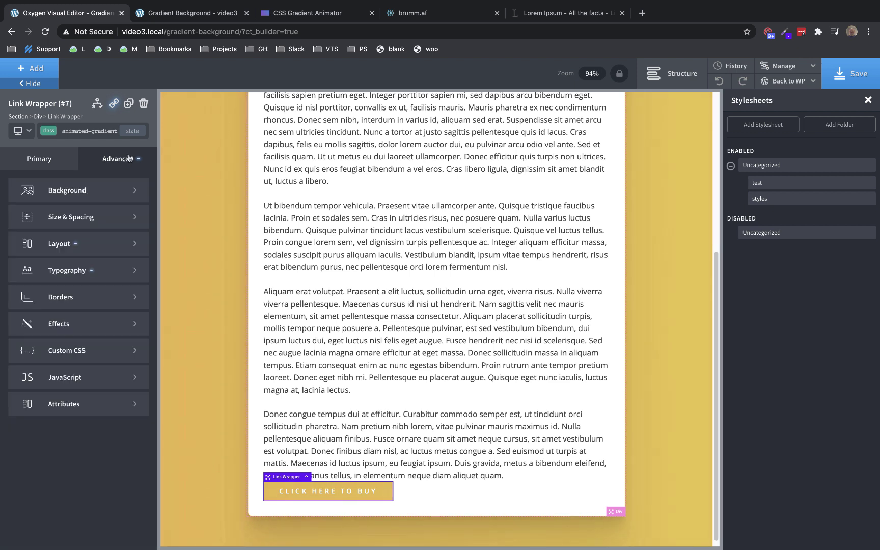
left_click(98, 301)
left_click(45, 366)
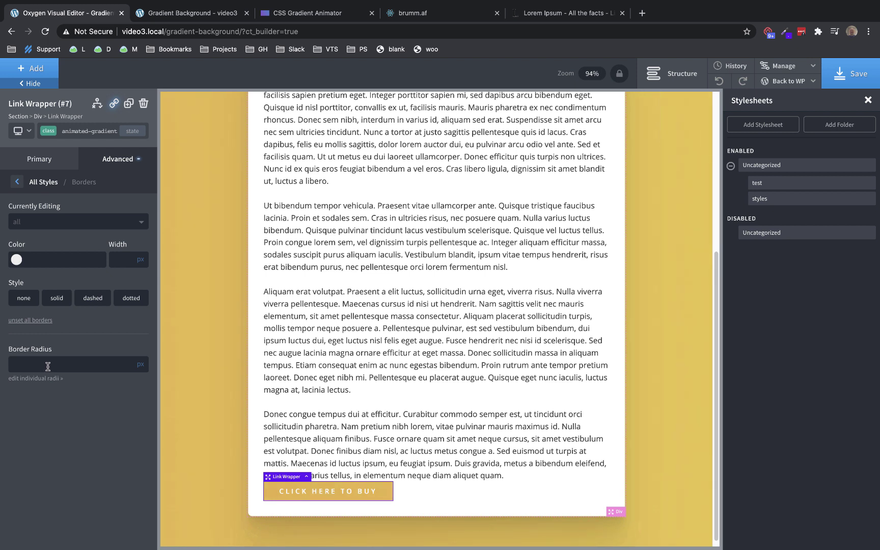
type("8")
key("BackSpace")
key("BackSpace")
On the button's own id, set a 4 px border radius and a 32 px top margin
left_click(56, 132)
left_click(55, 179)
left_click(33, 361)
type("4")
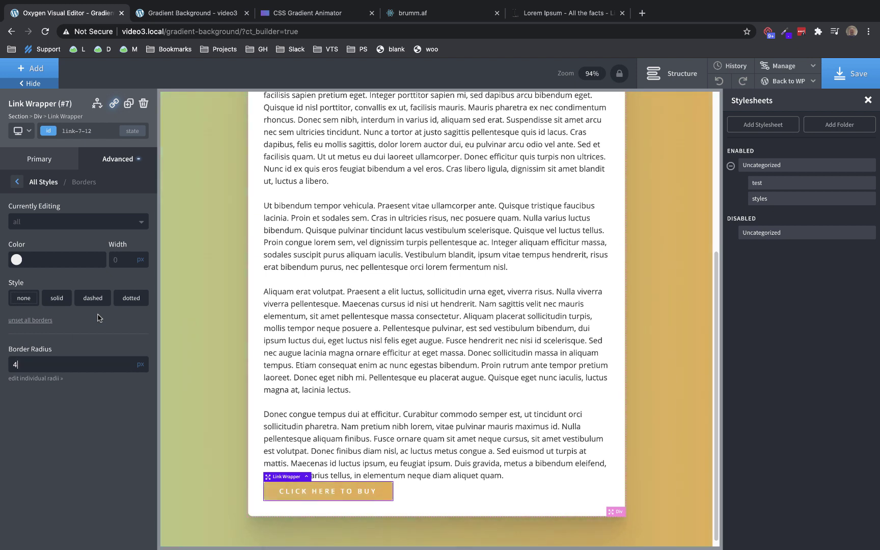
left_click(116, 164)
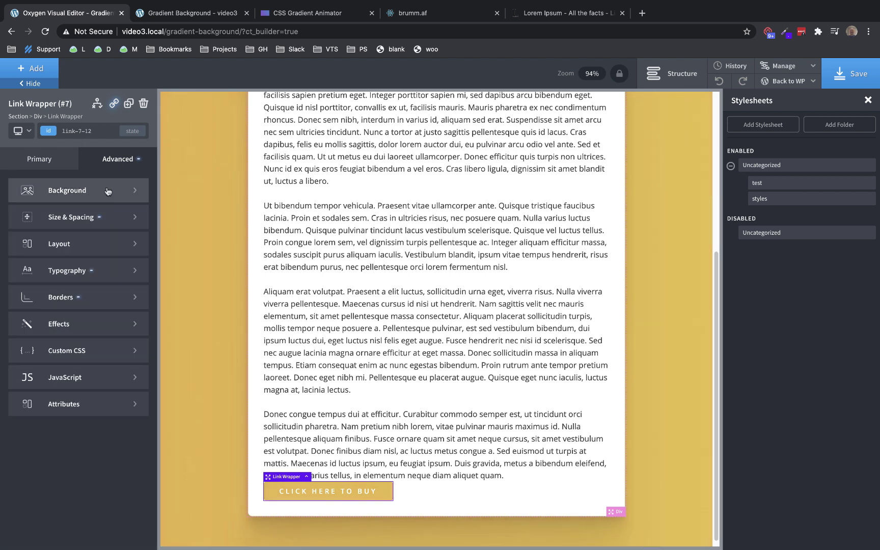
left_click(99, 218)
left_click(107, 220)
type("32")
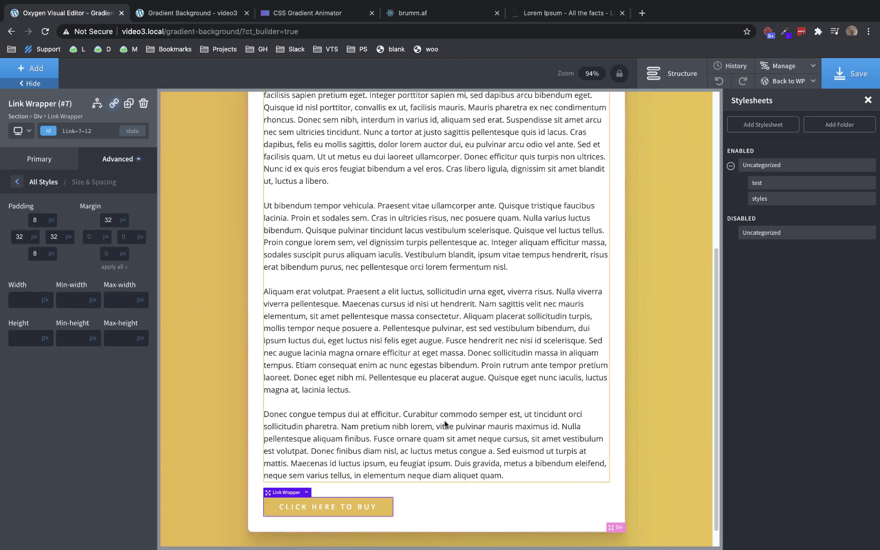
Centre the white card's contents horizontally, save the page, and view the live page
left_click(458, 516)
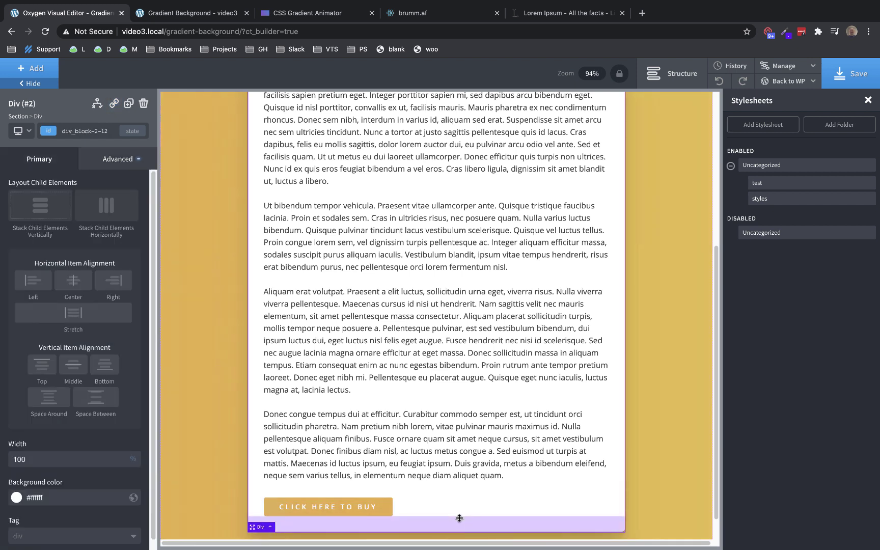
left_click(62, 276)
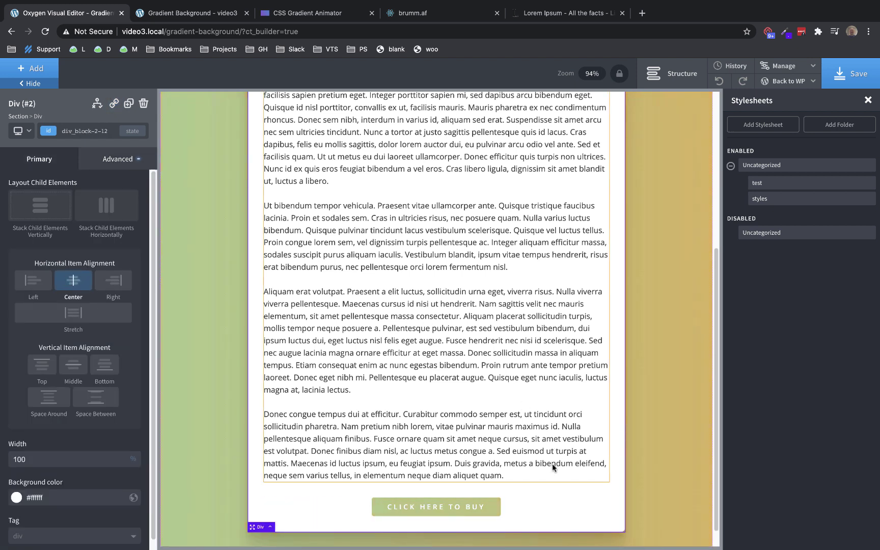
scroll(552, 467, "down", 1)
left_click(850, 74)
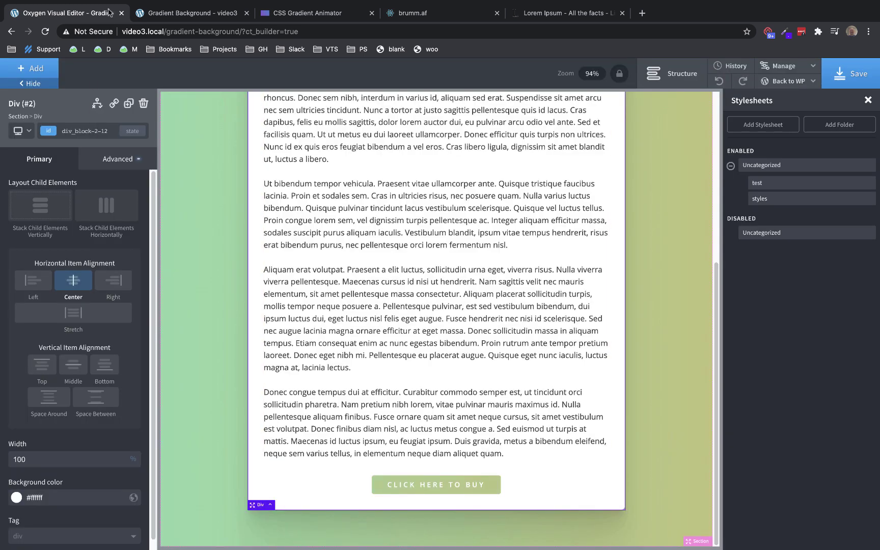
left_click(185, 11)
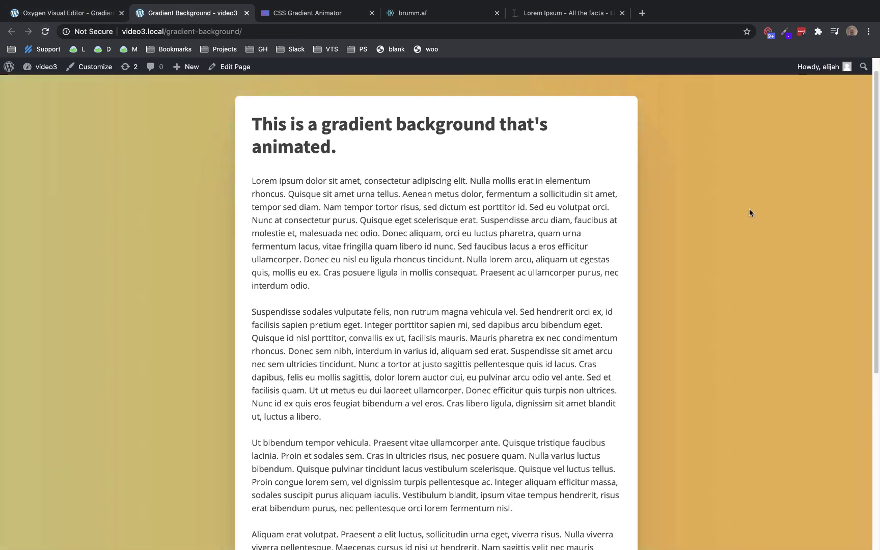
Scroll down the live page to the centred CLICK HERE TO BUY button
scroll(638, 294, "down", 6)
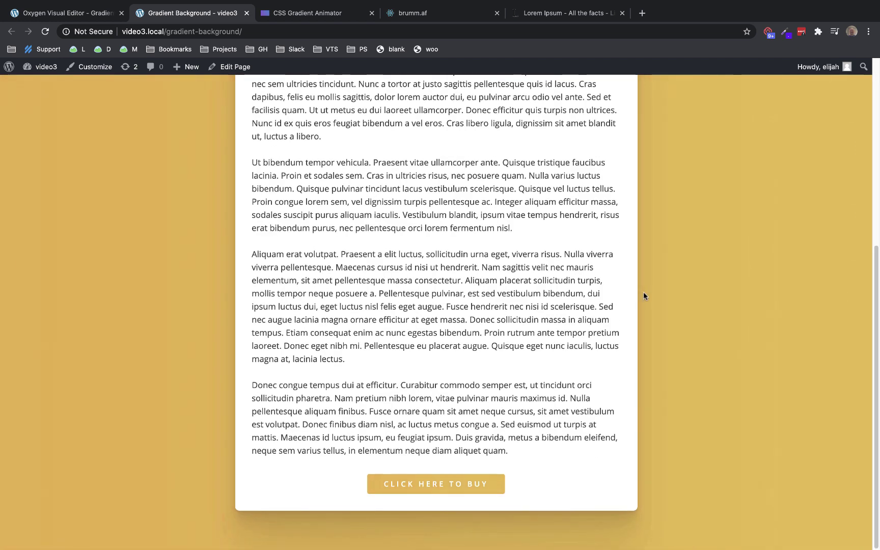